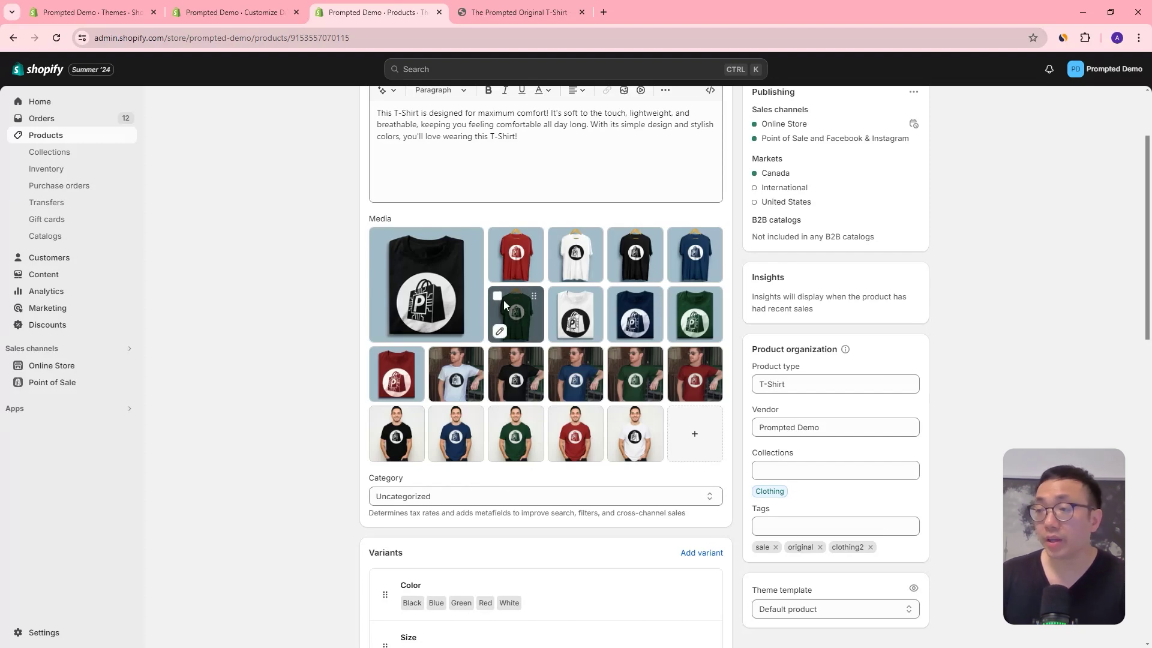
Step: Examine the blue T-shirt's storefront gallery and the Selected Variant Image Grouping settings of the Product information section in the theme editor
key(ctrl+Tab)
scroll(483, 298, down, 3)
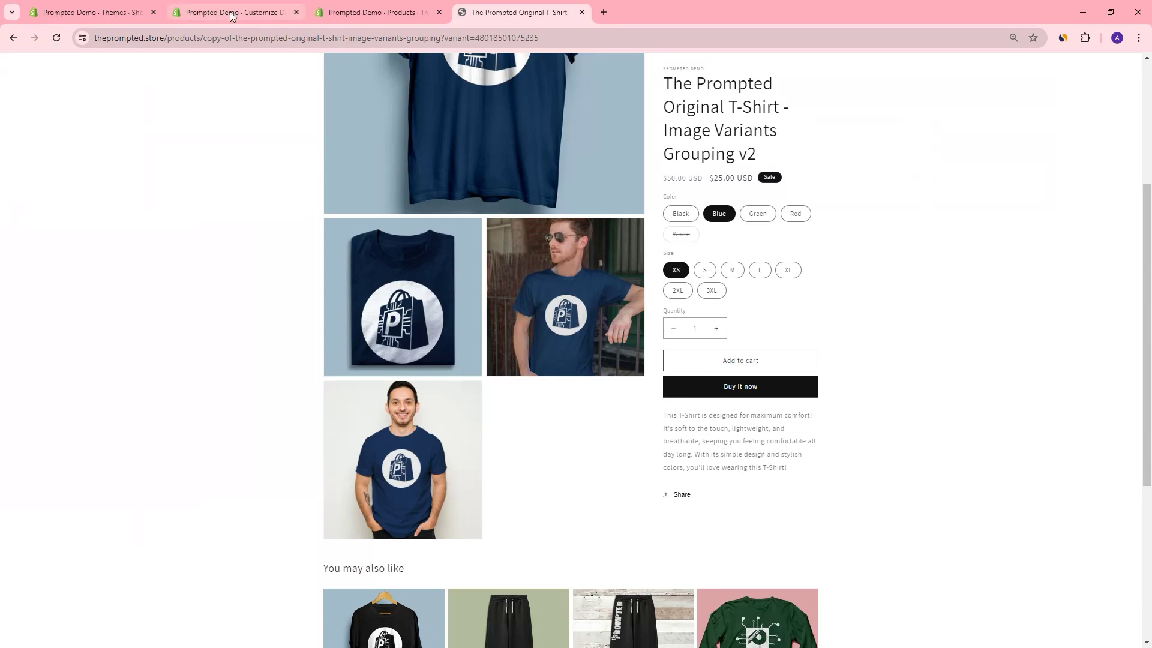
click(198, 14)
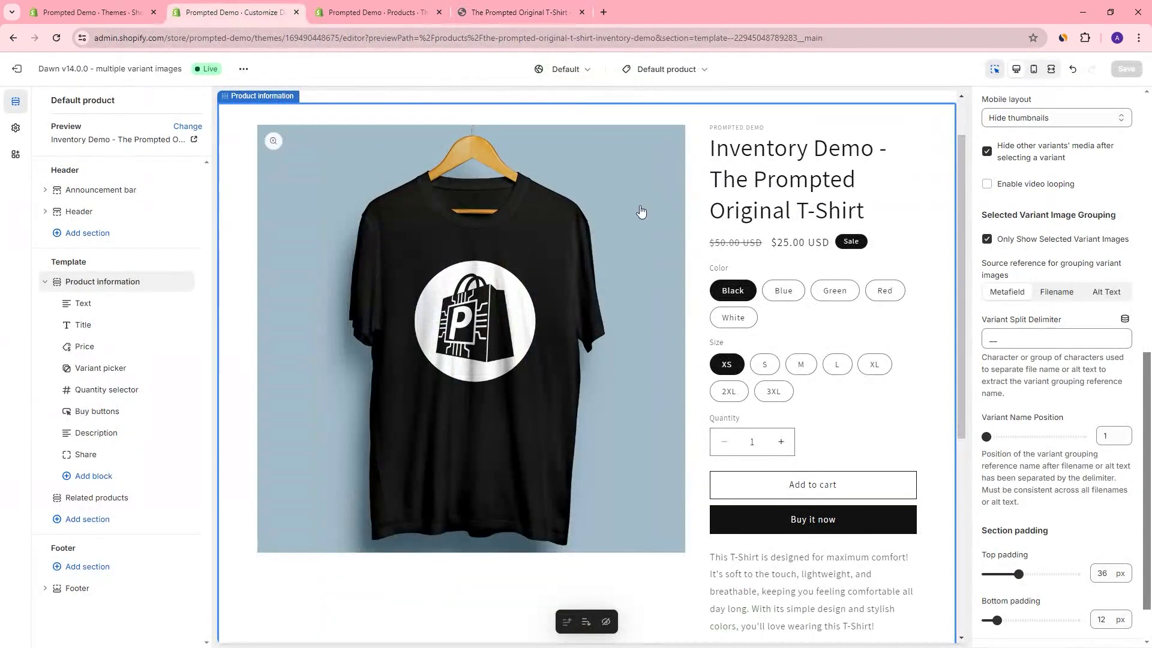
click(154, 286)
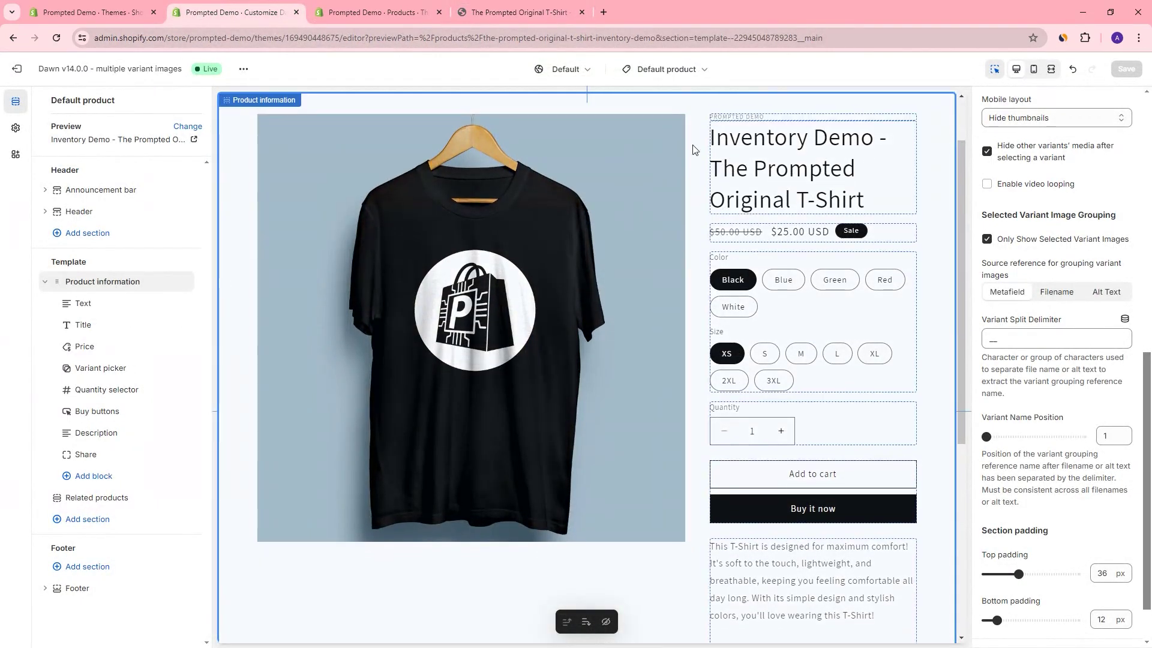
scroll(870, 180, up, 2)
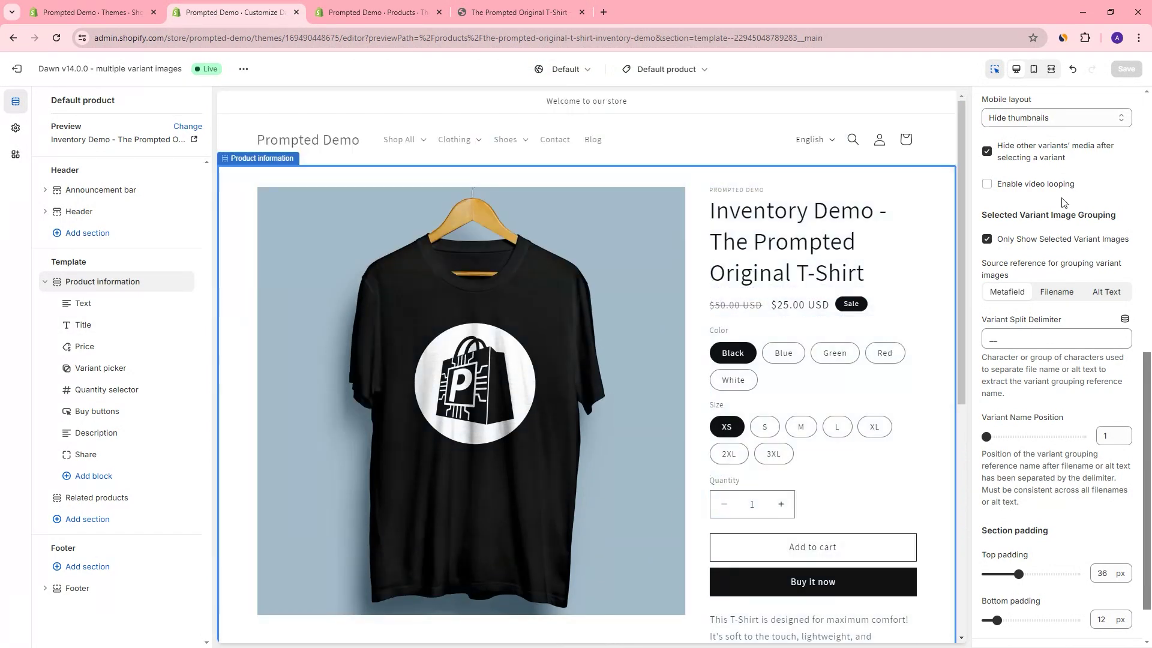
drag(985, 212, 1099, 492)
click(1099, 492)
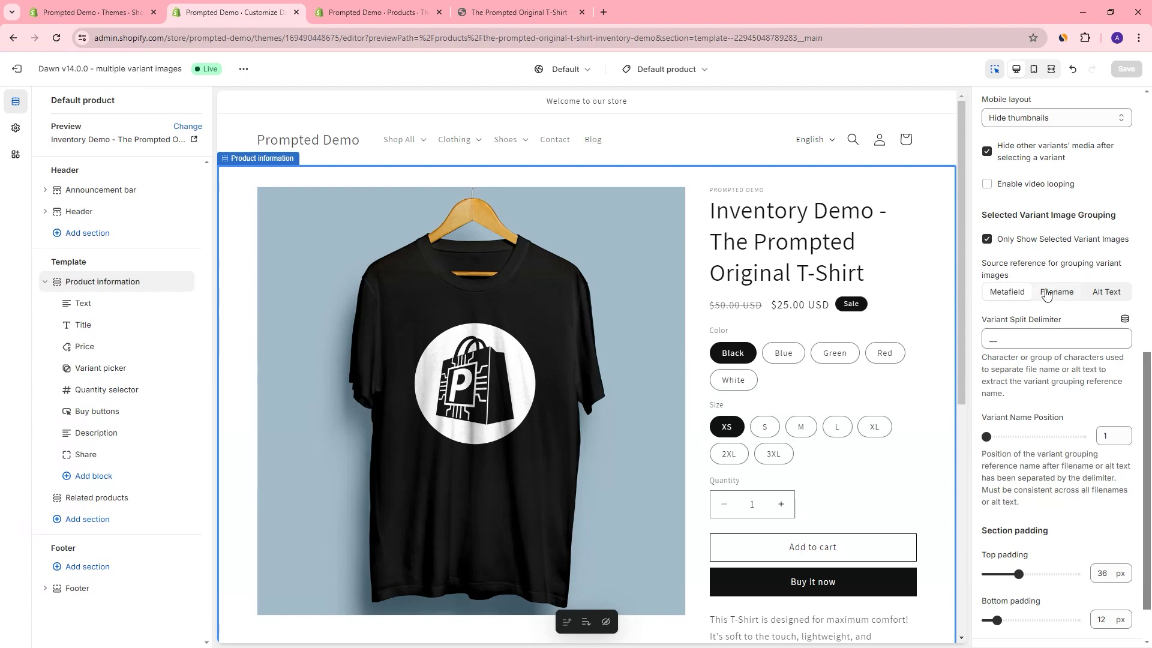
Step: Examine the Variant Images Grouping List metafield on the T-shirt's product page, including its selected and available entries
click(394, 12)
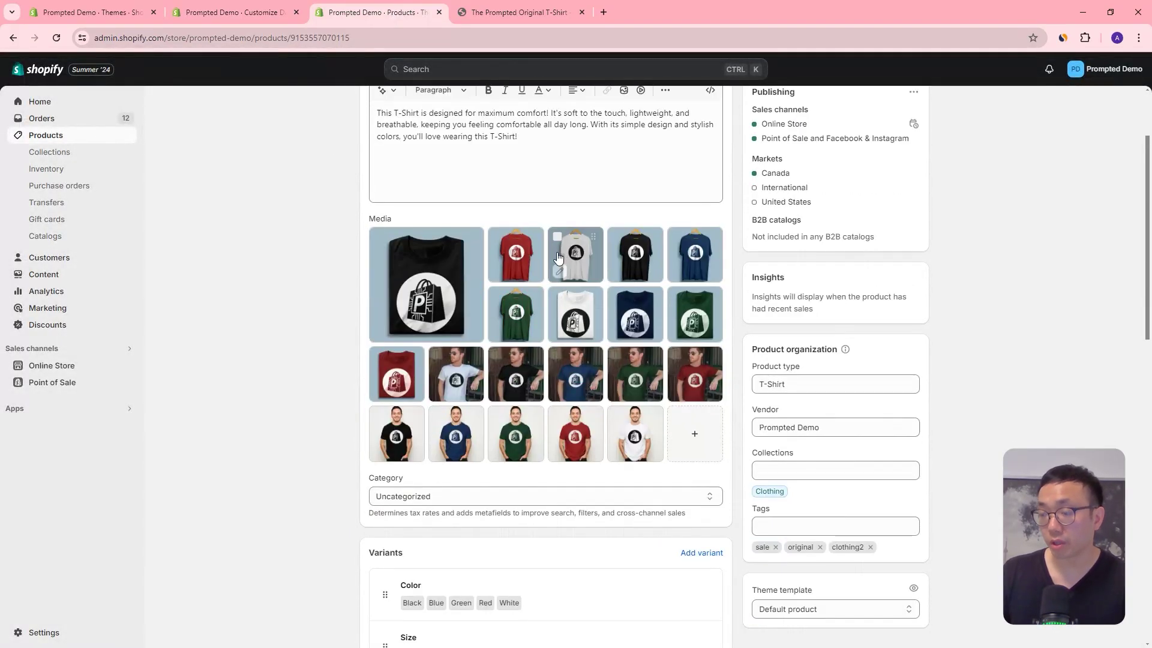
scroll(679, 274, down, 9)
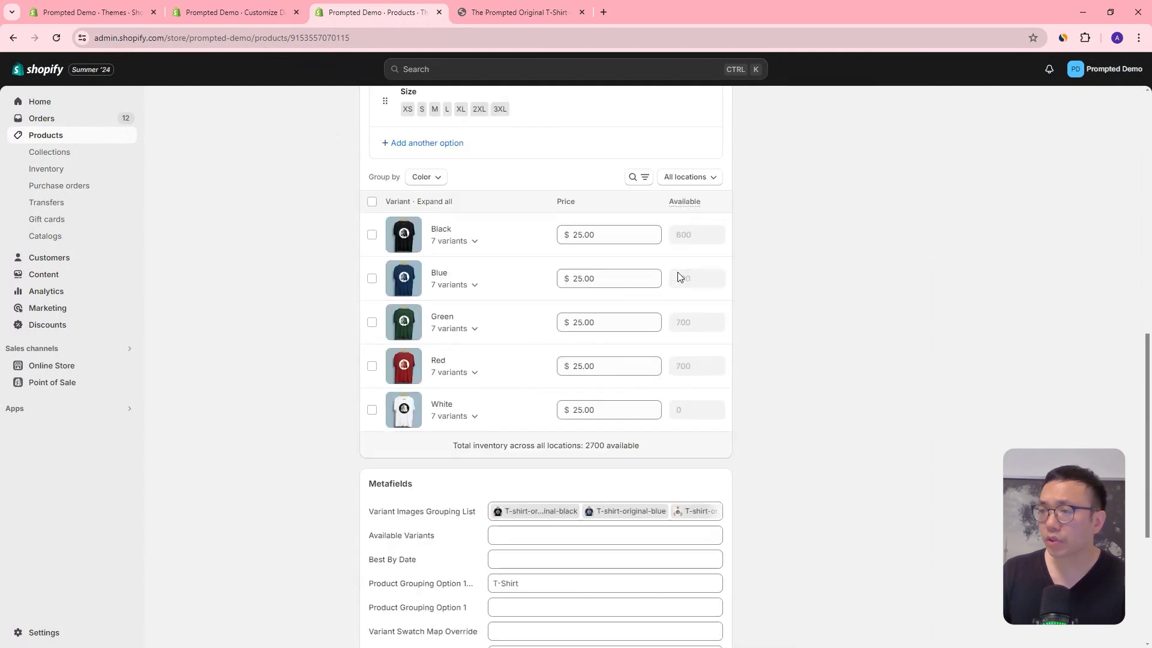
scroll(678, 275, down, 5)
scroll(462, 312, up, 1)
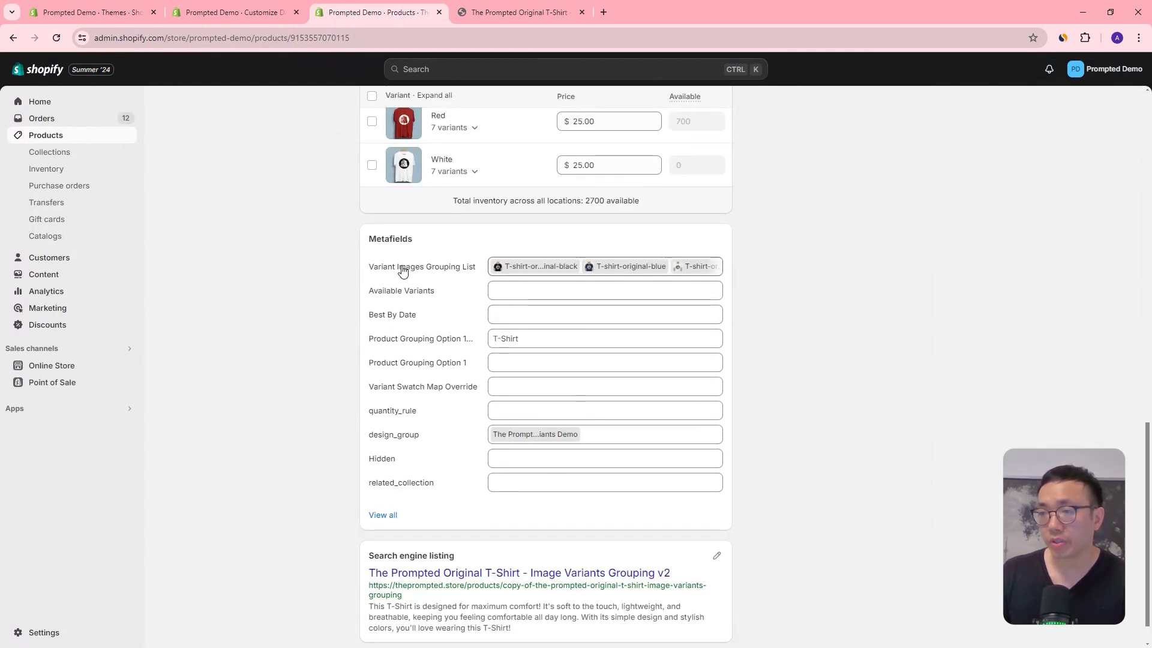
click(661, 273)
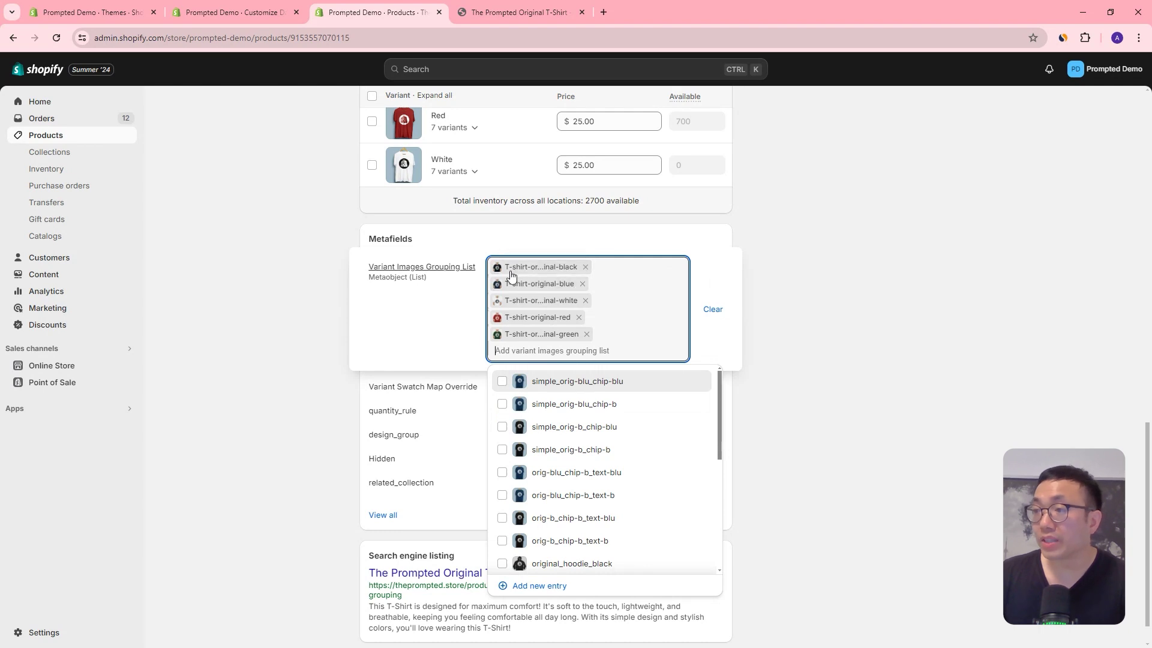
scroll(576, 420, down, 3)
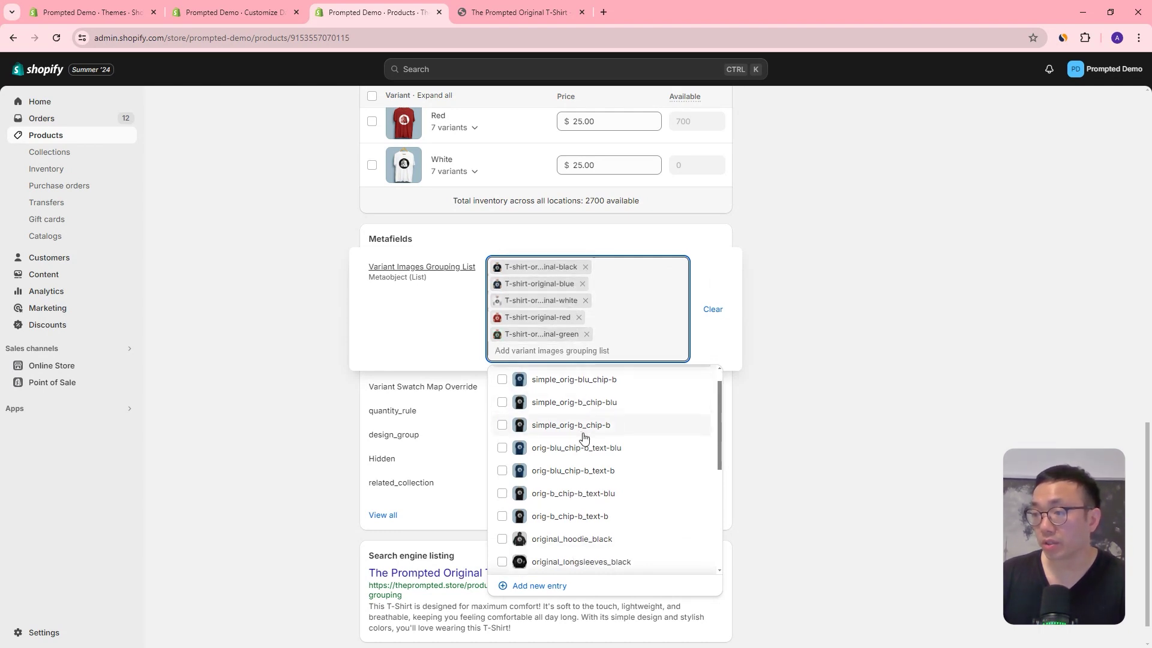
scroll(609, 474, down, 2)
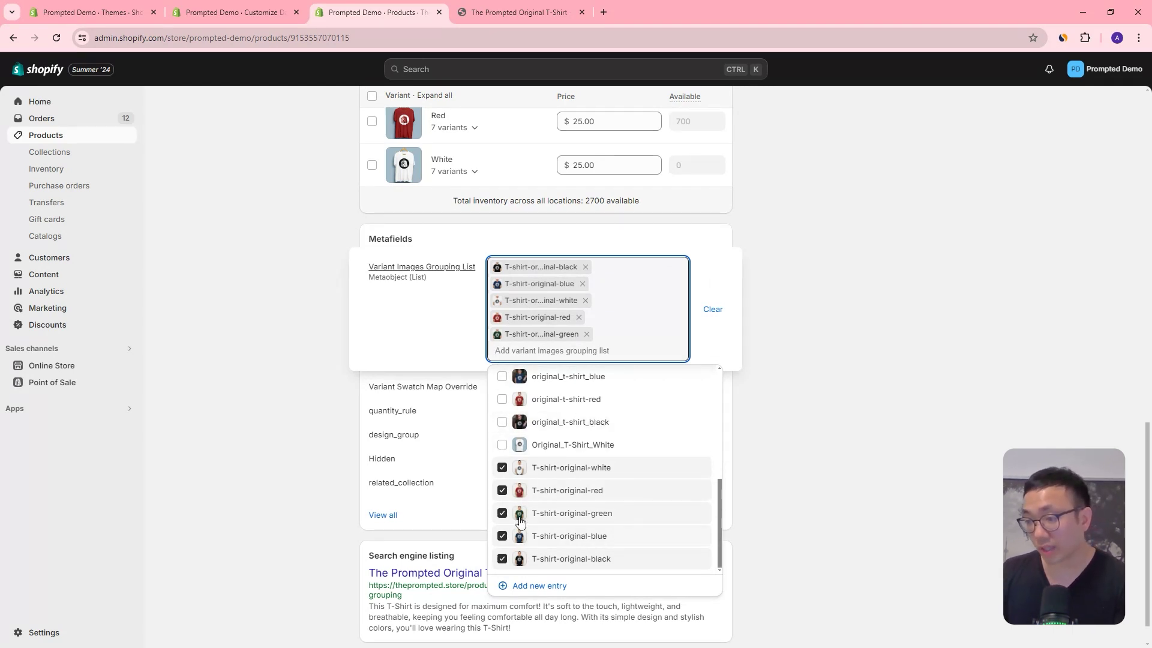
click(831, 353)
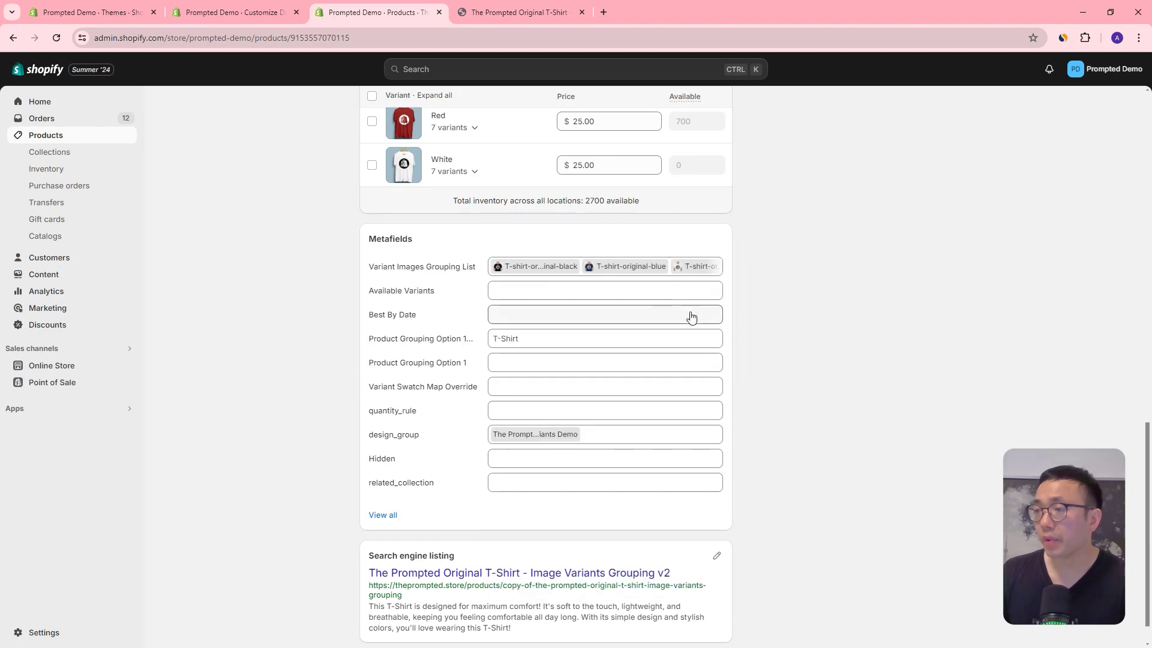
Step: Open the T-shirt-original-black grouping entry, view its assigned variants, and compare them with the Black option on the storefront product page
click(643, 274)
click(524, 267)
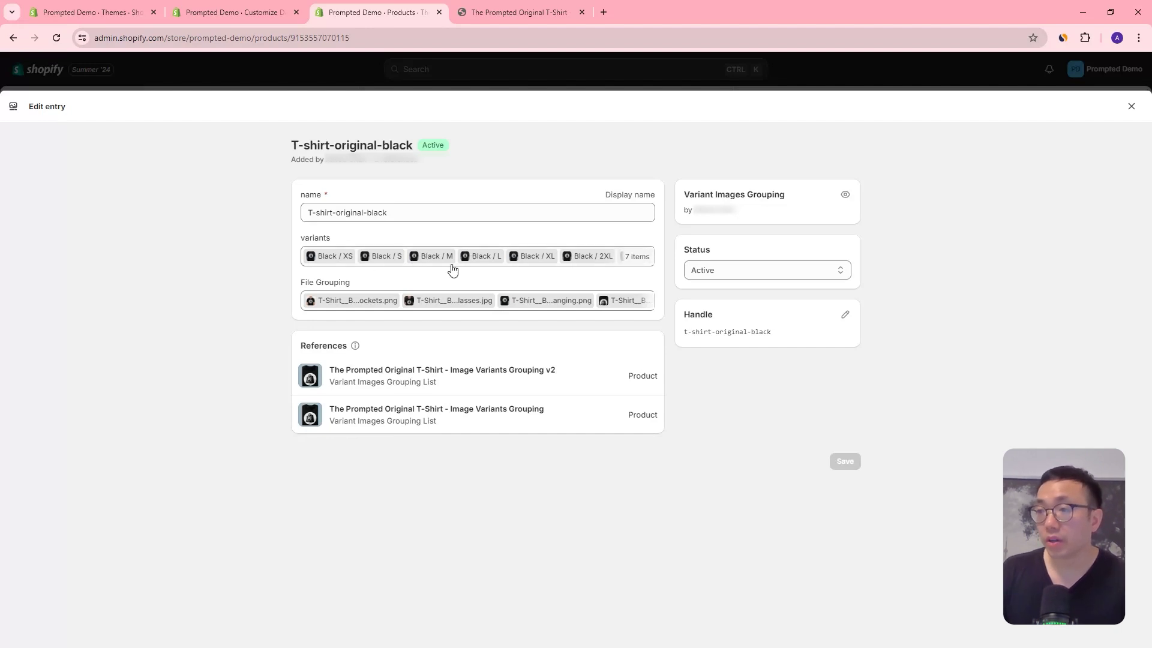
click(617, 264)
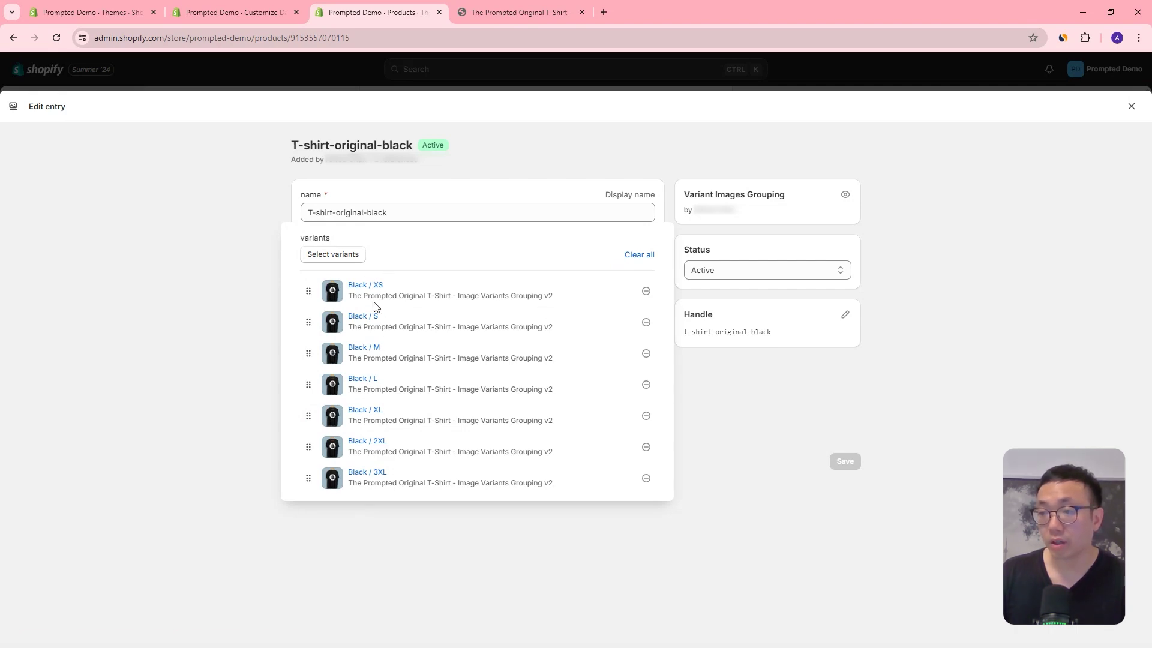
click(567, 9)
click(680, 214)
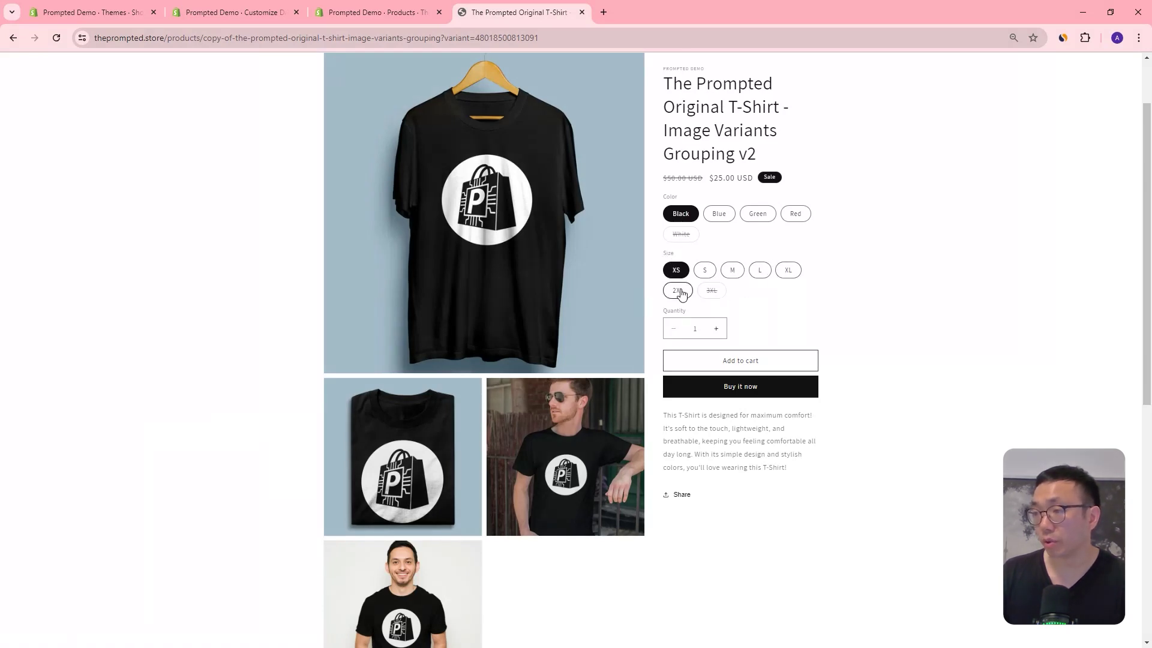
Step: View the File Grouping images of the T-shirt-original-black entry and compare them with the Black gallery on the storefront
click(357, 11)
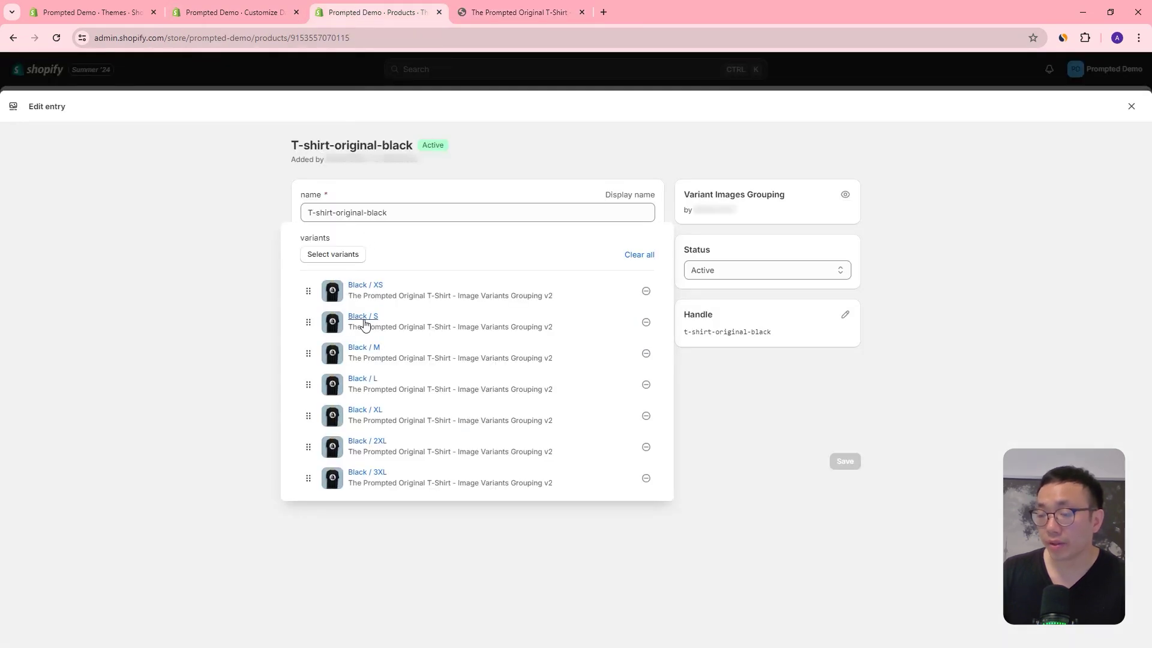
click(219, 338)
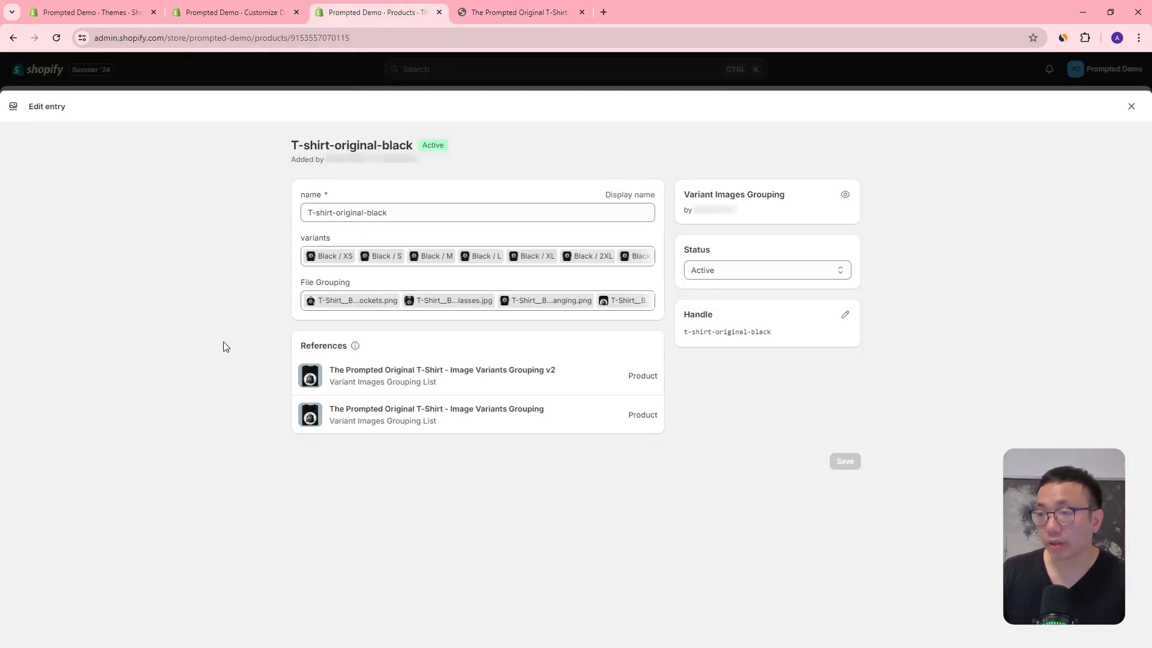
click(606, 313)
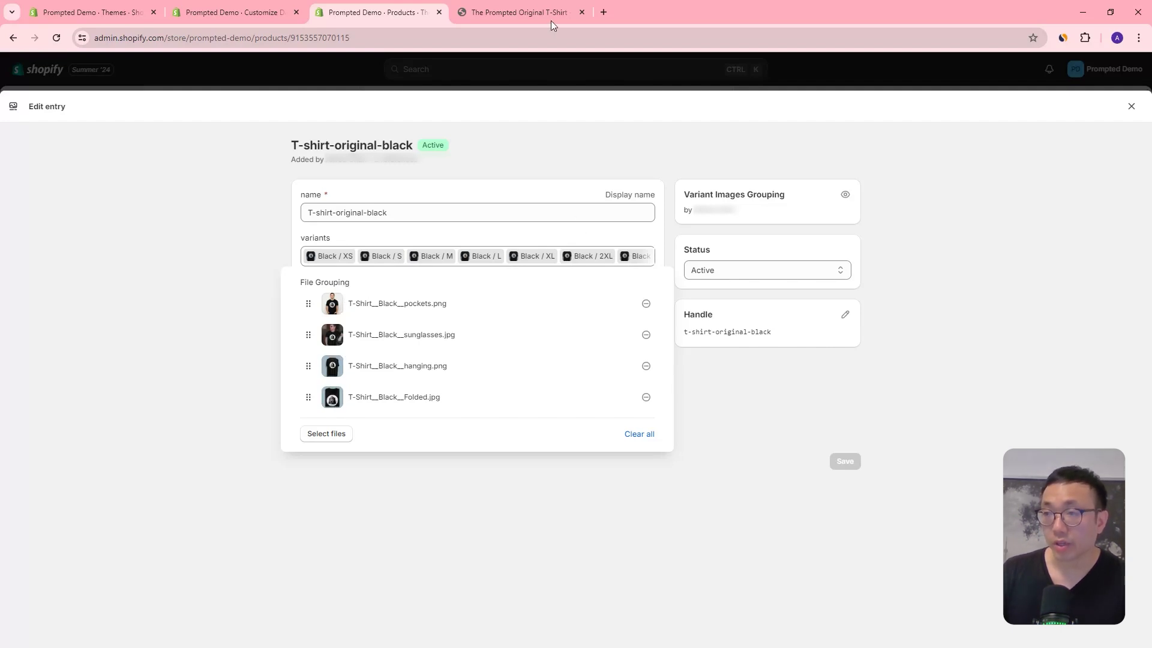
click(527, 16)
scroll(287, 331, down, 2)
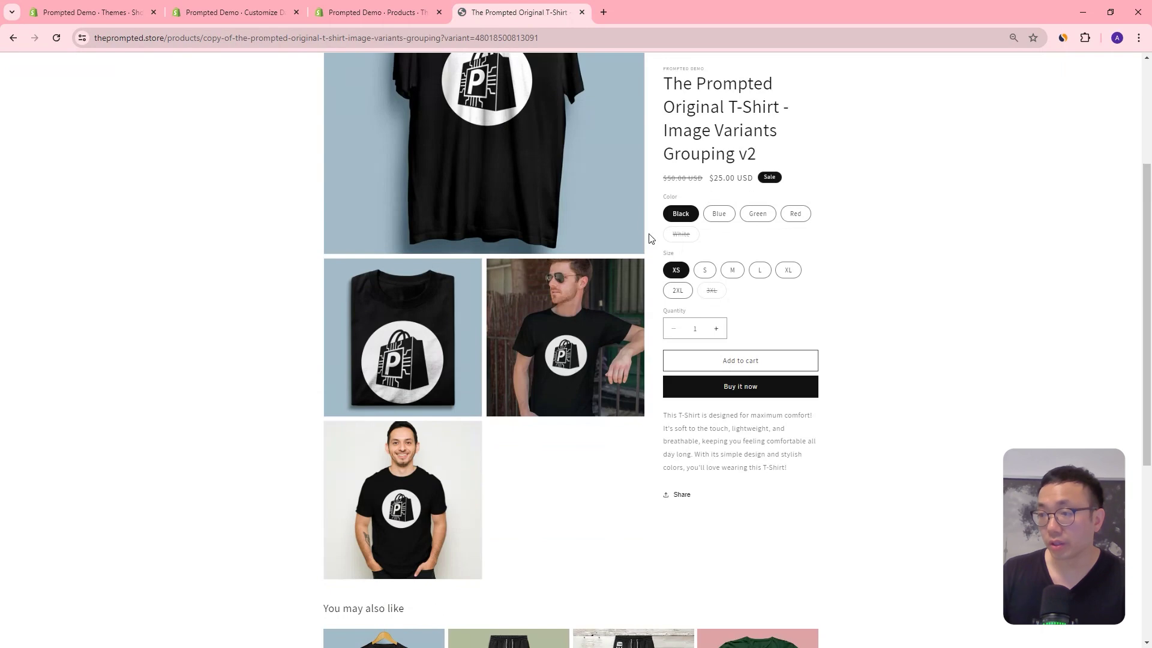
Step: Review the variants and File Grouping of the T-shirt-original-black entry once more and close the entry
click(349, 12)
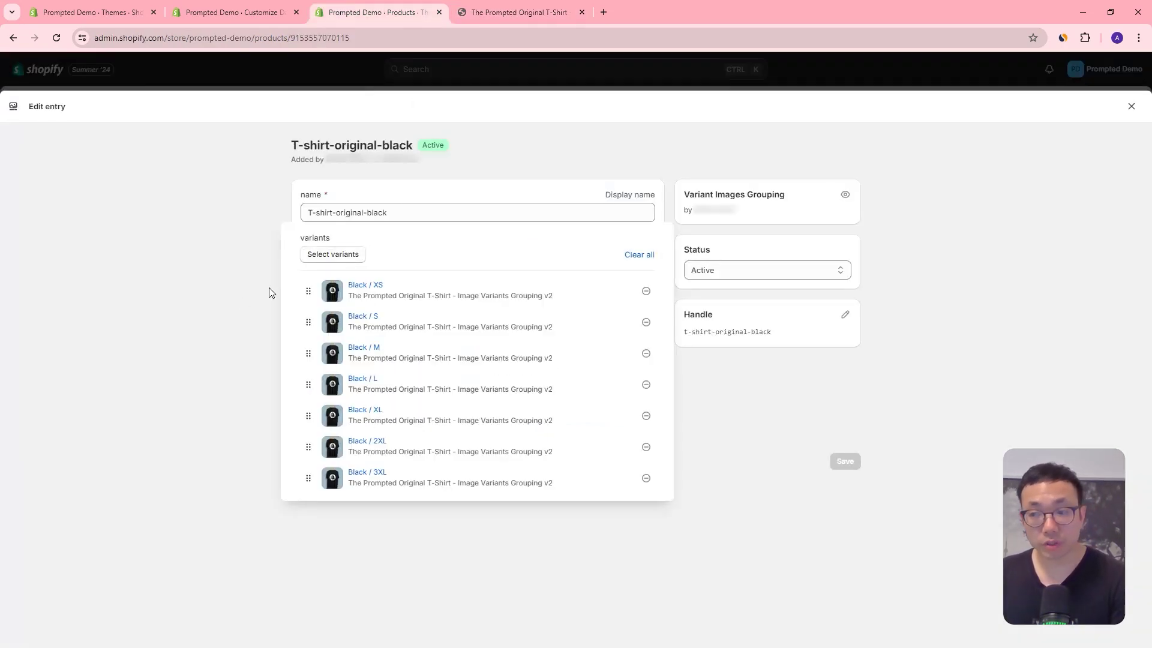
mouse_move(363, 305)
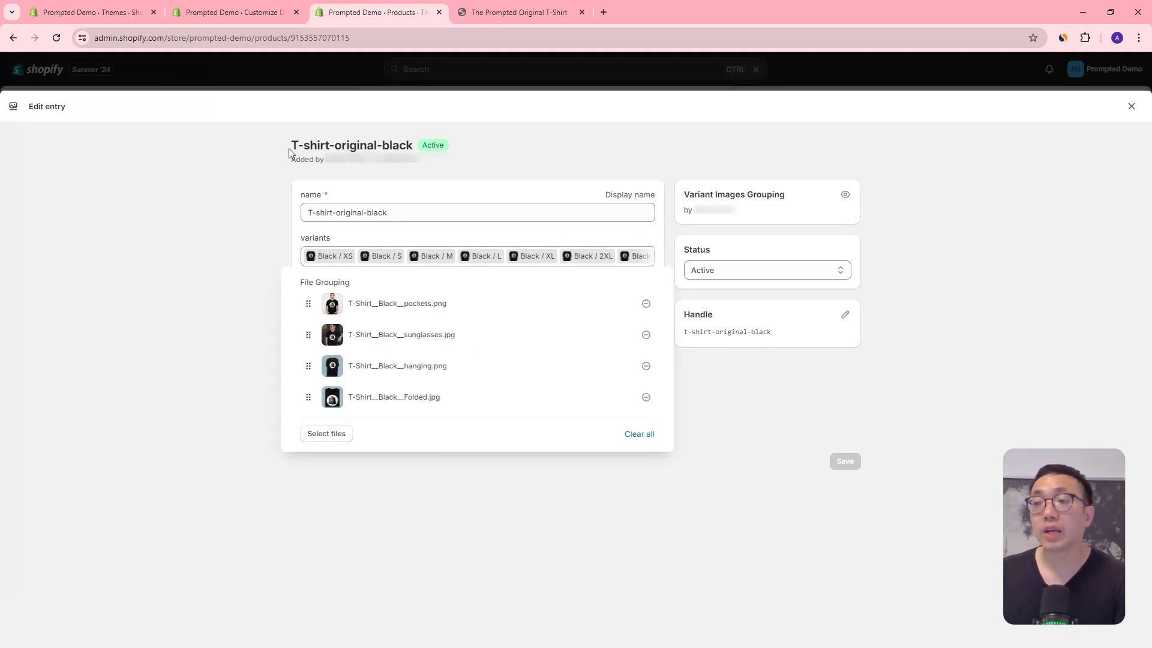
click(1132, 114)
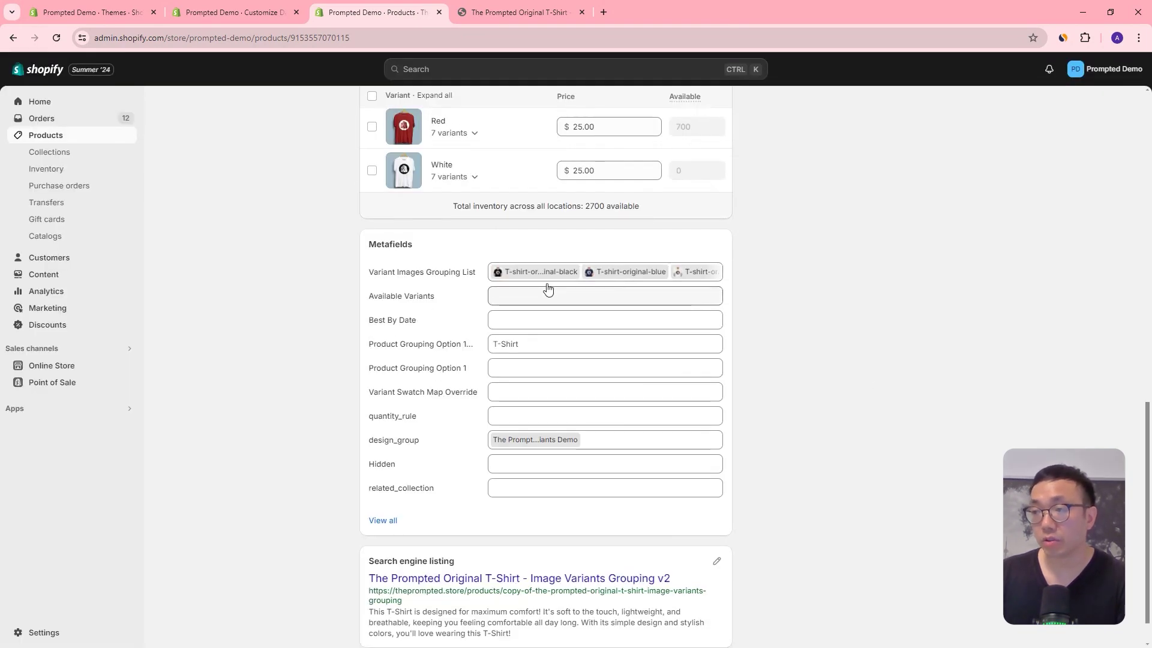
Step: Reopen the T-shirt-original-black entry from the Variant Images Grouping List metafield and expand its assigned variants
scroll(666, 324, up, 4)
scroll(572, 317, down, 1)
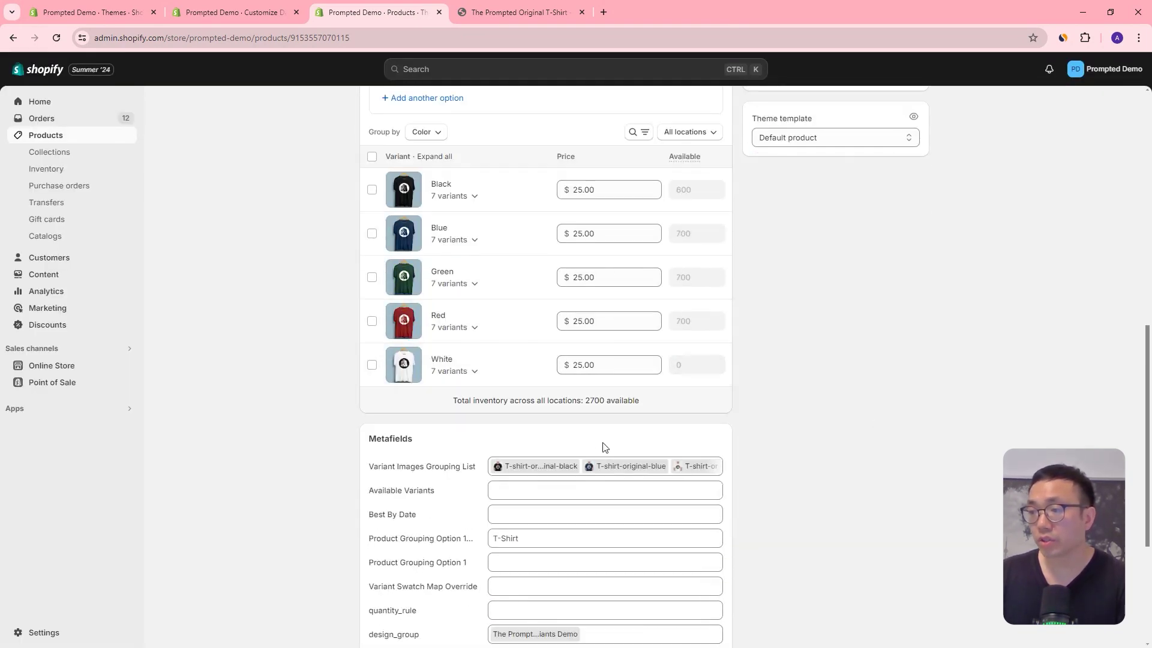
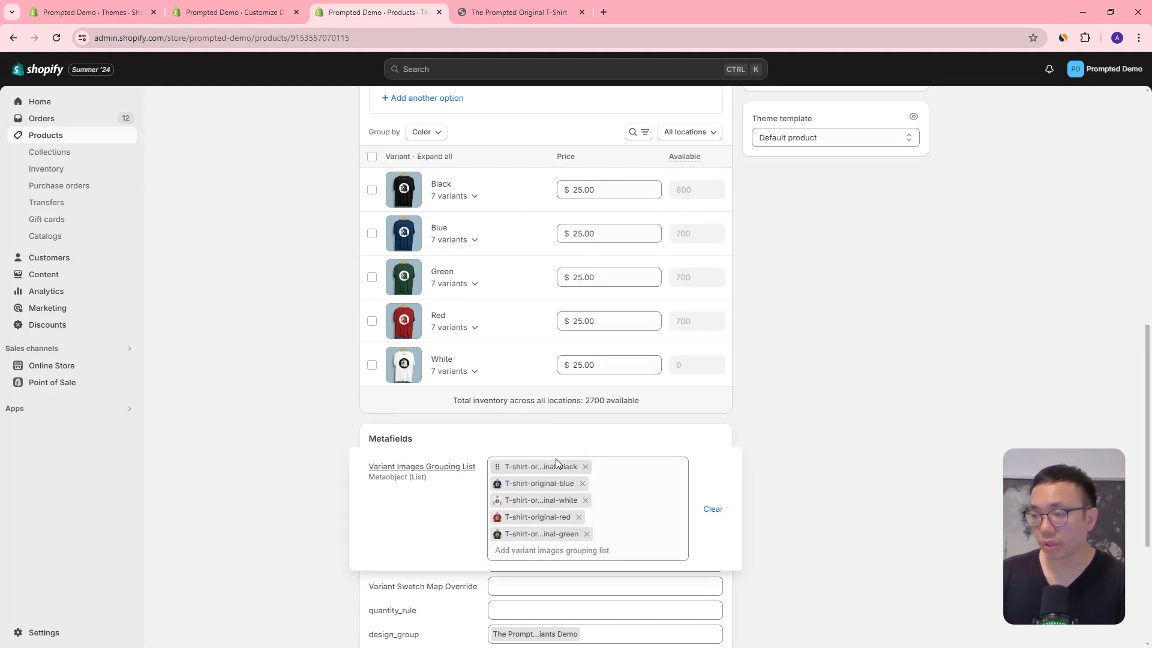
click(556, 466)
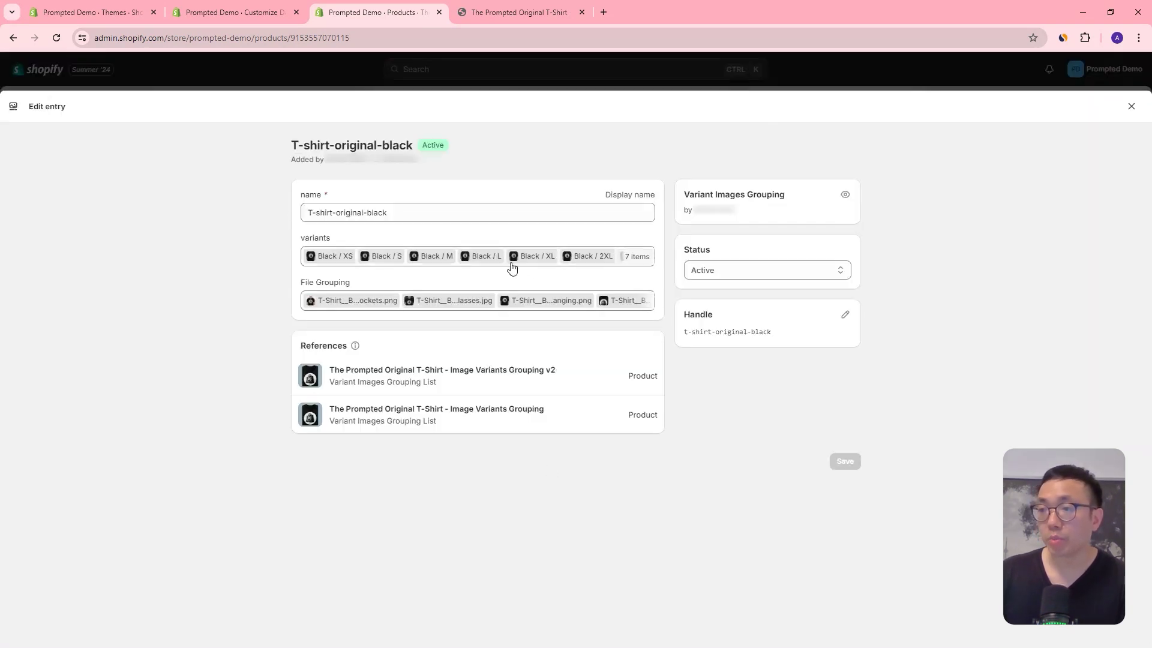
click(510, 261)
Step: Search the variant picker for "v2", add the Green / XS variant to the T-shirt-original-black entry, and remove it again
click(326, 255)
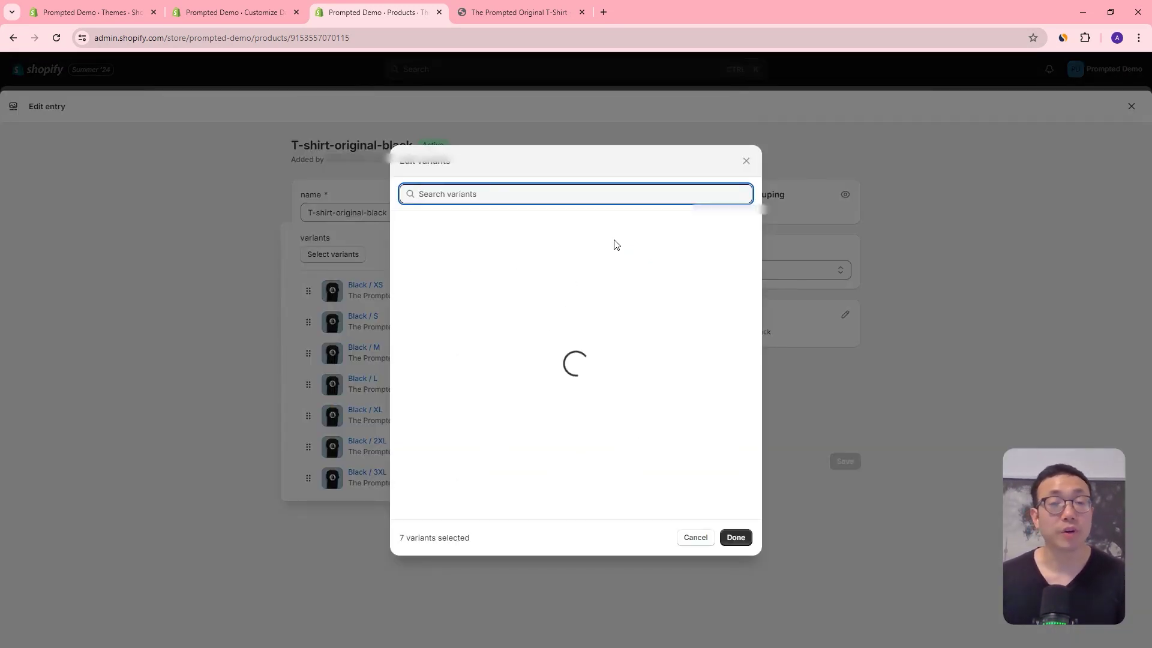
text(v2)
scroll(555, 258, down, 3)
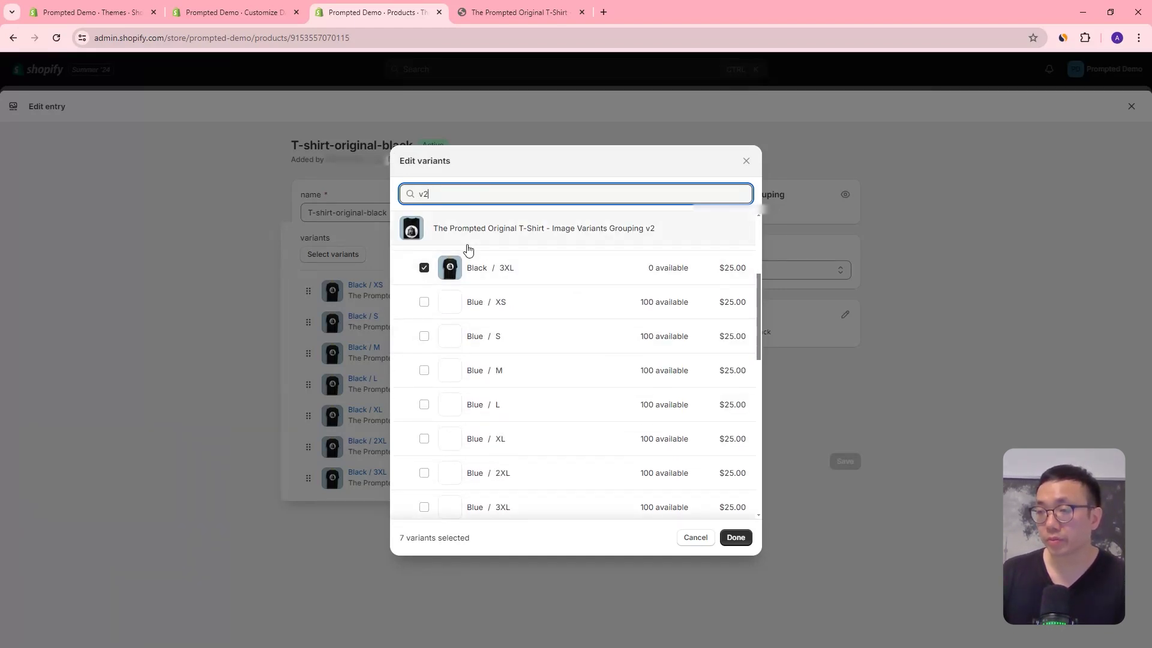
scroll(429, 299, down, 1)
scroll(427, 462, down, 2)
click(424, 425)
click(428, 427)
click(425, 423)
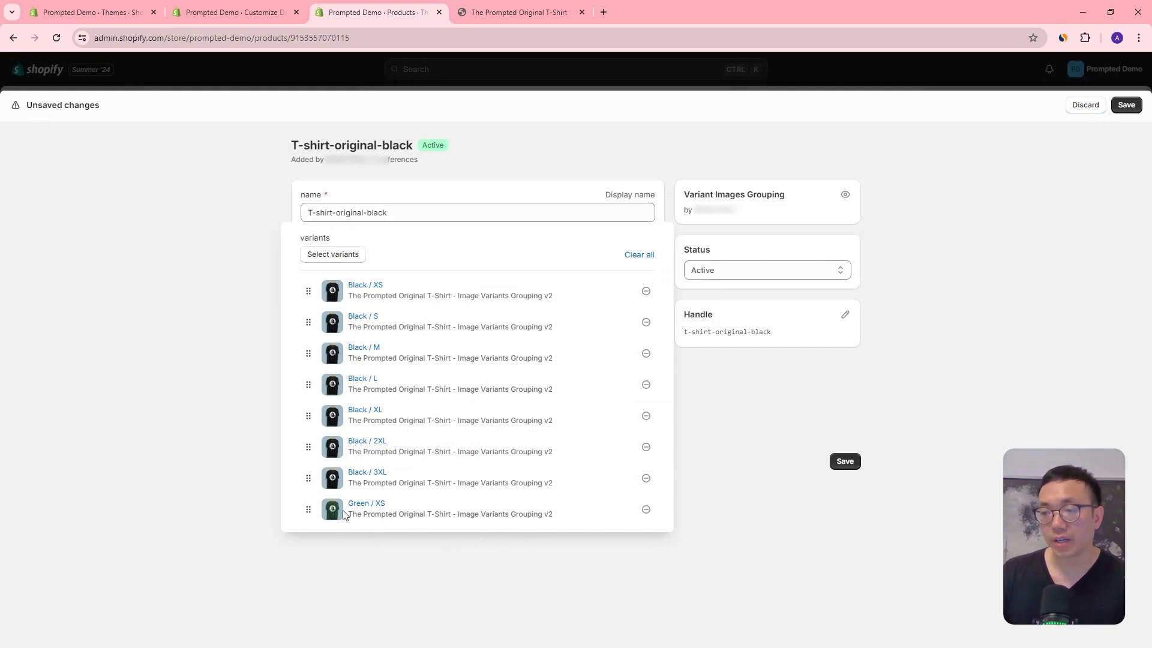
click(646, 509)
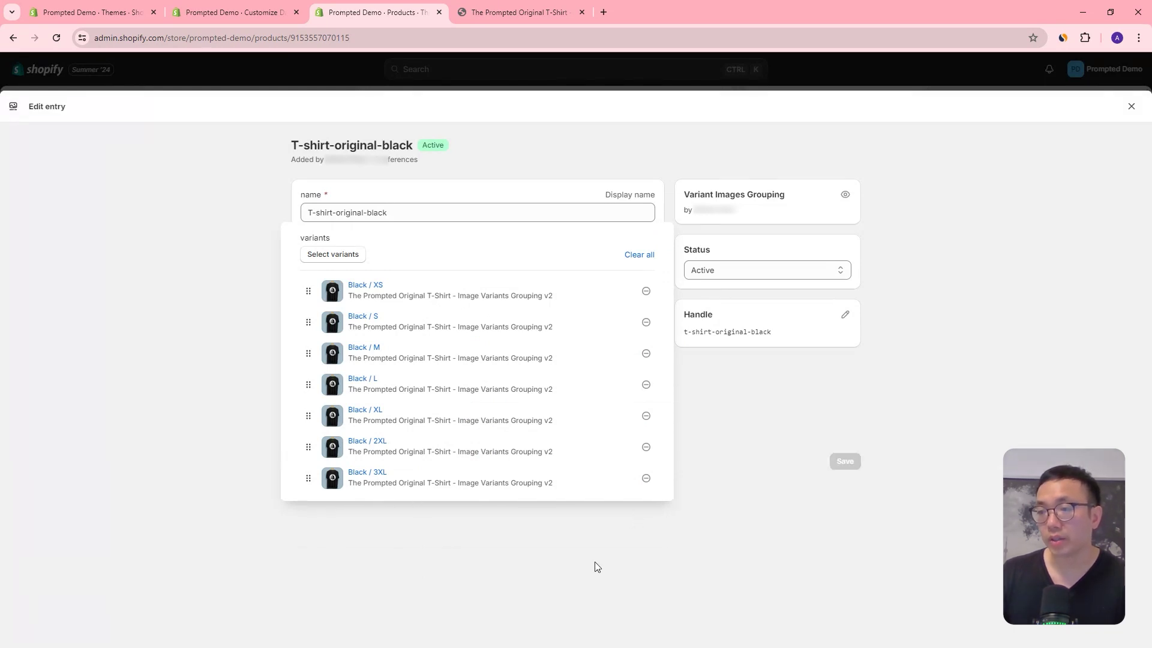
Step: Browse the files available for the entry's File Grouping and close the file picker without choosing any
mouse_move(445, 302)
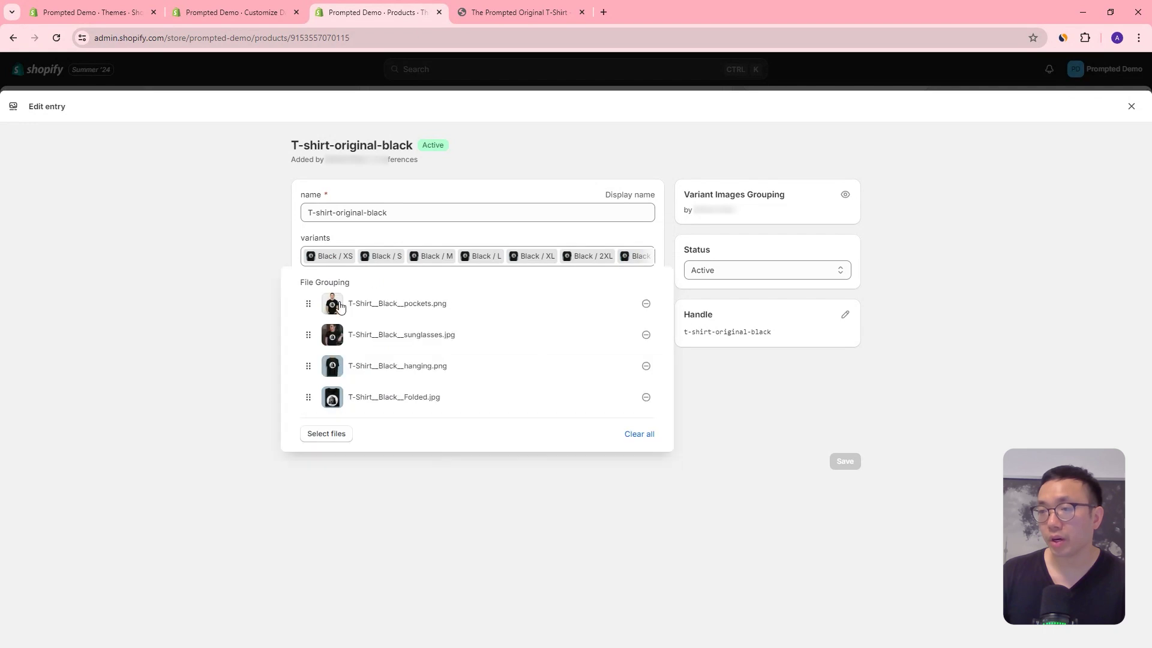
click(343, 430)
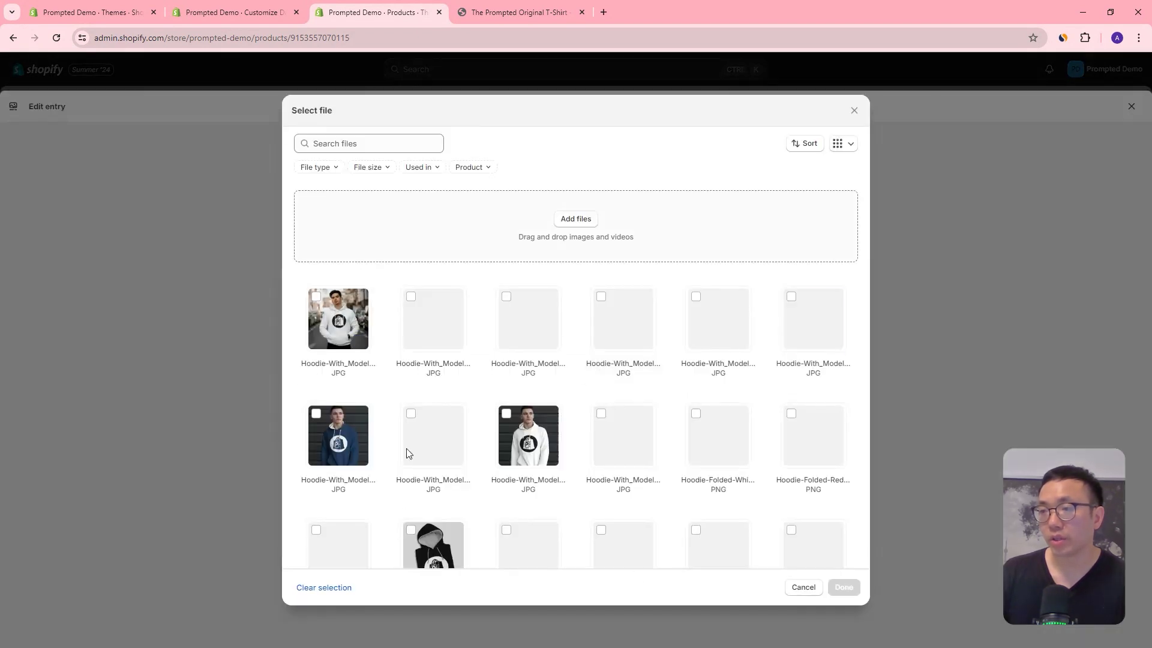
scroll(550, 484, down, 3)
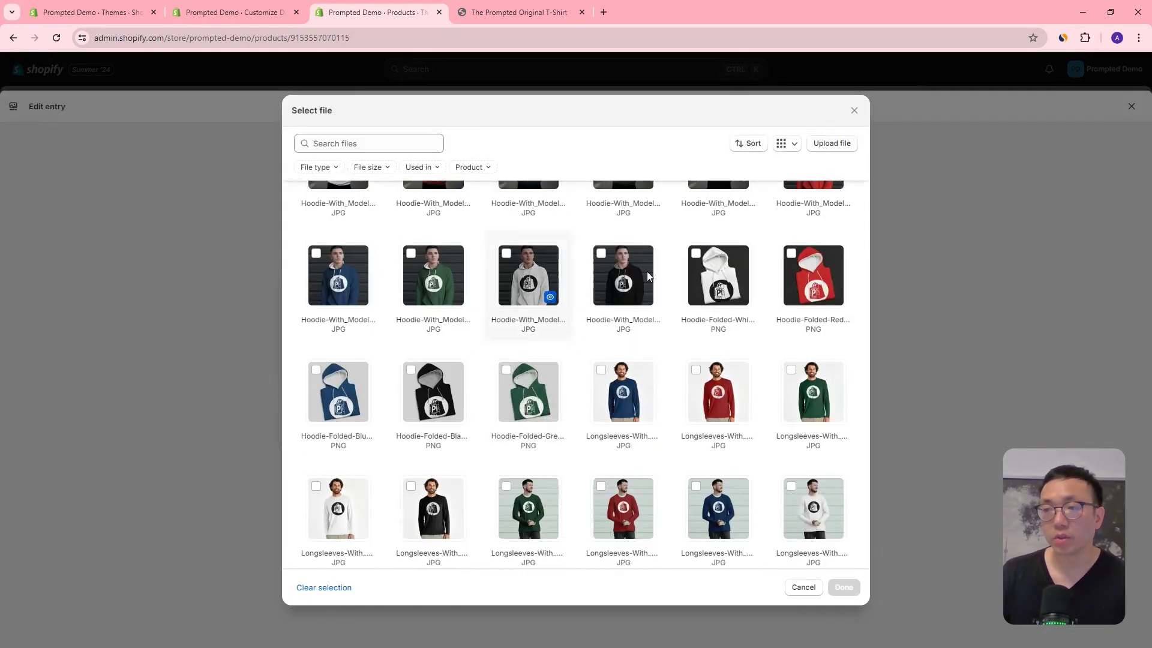
click(853, 112)
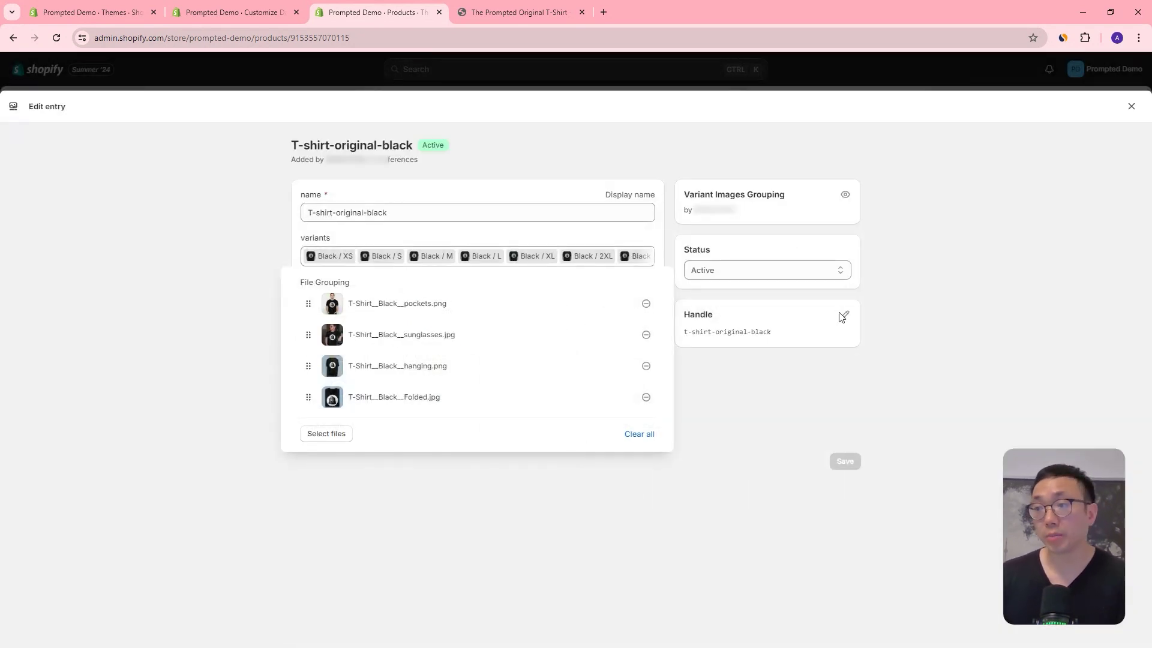
Step: Close the T-shirt-original-black entry and return to the Selected Variant Image Grouping settings in the theme editor
click(1069, 329)
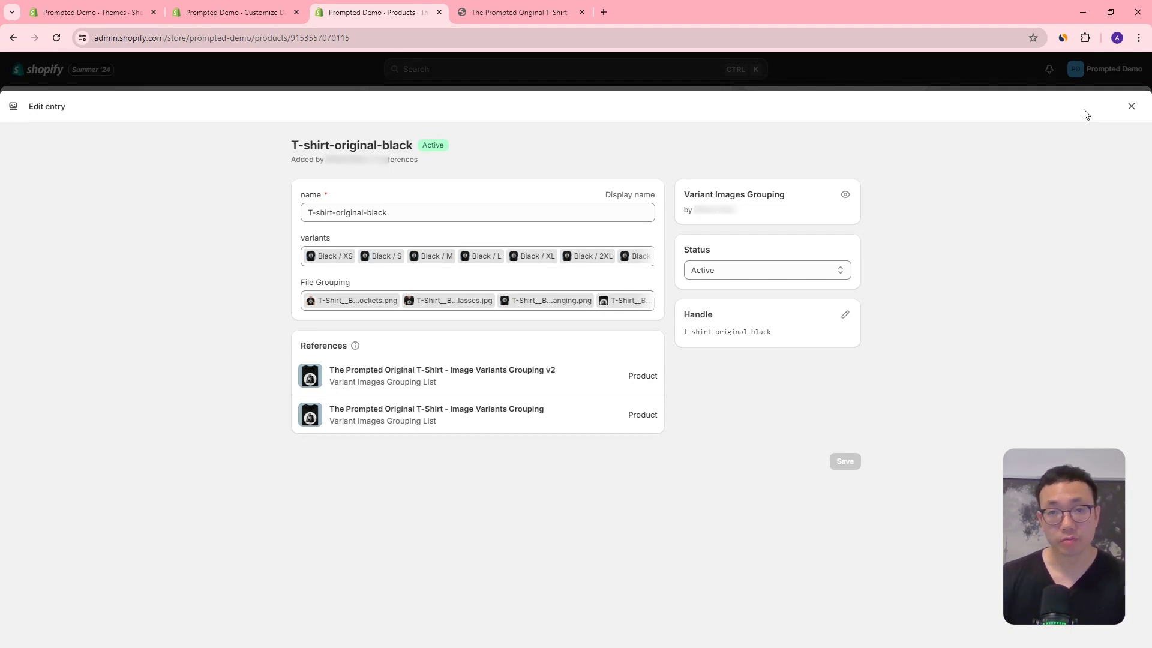
click(1130, 106)
click(243, 8)
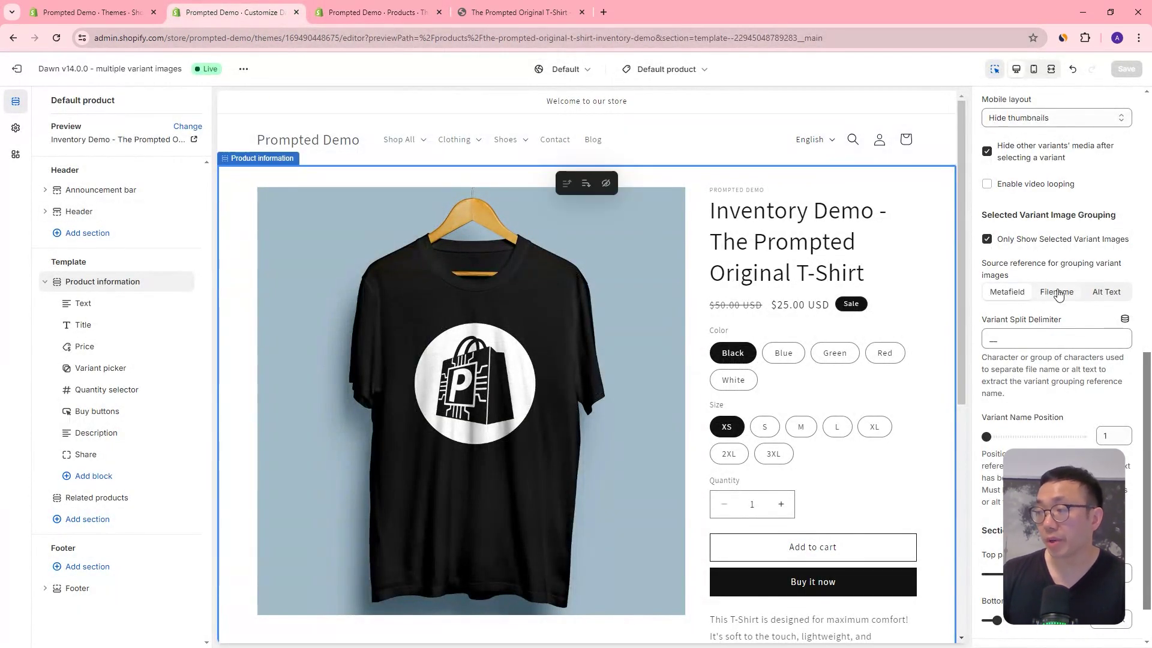
Step: Select and copy the Variant Split Delimiter value in the Selected Variant Image Grouping settings
click(1035, 337)
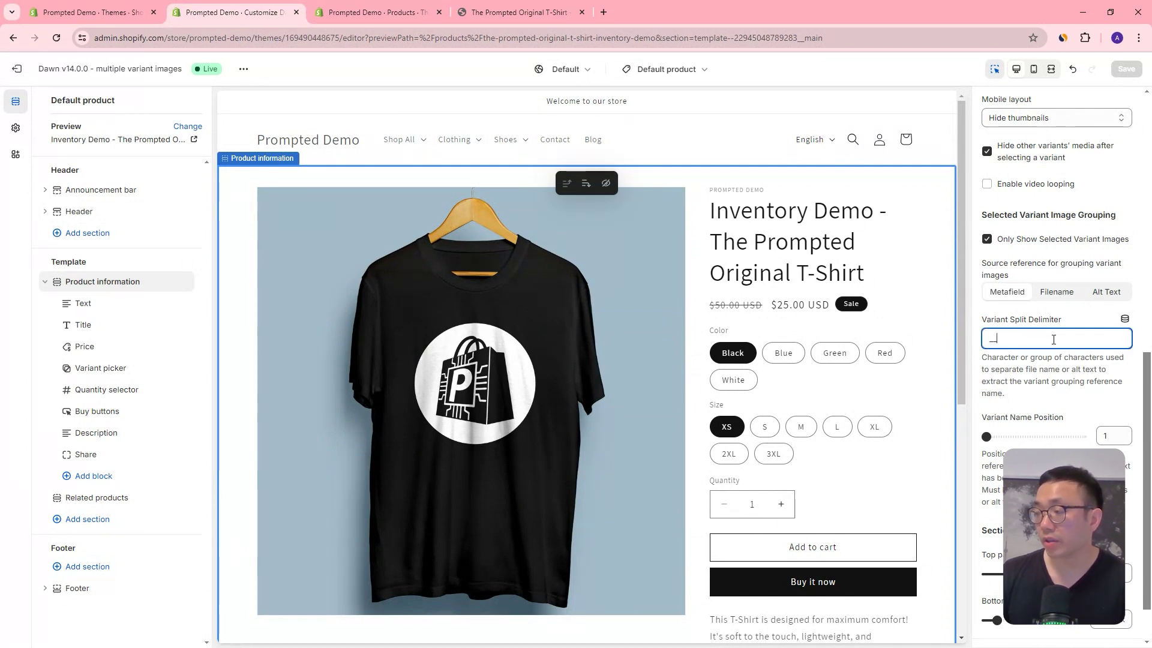
double_click(1015, 335)
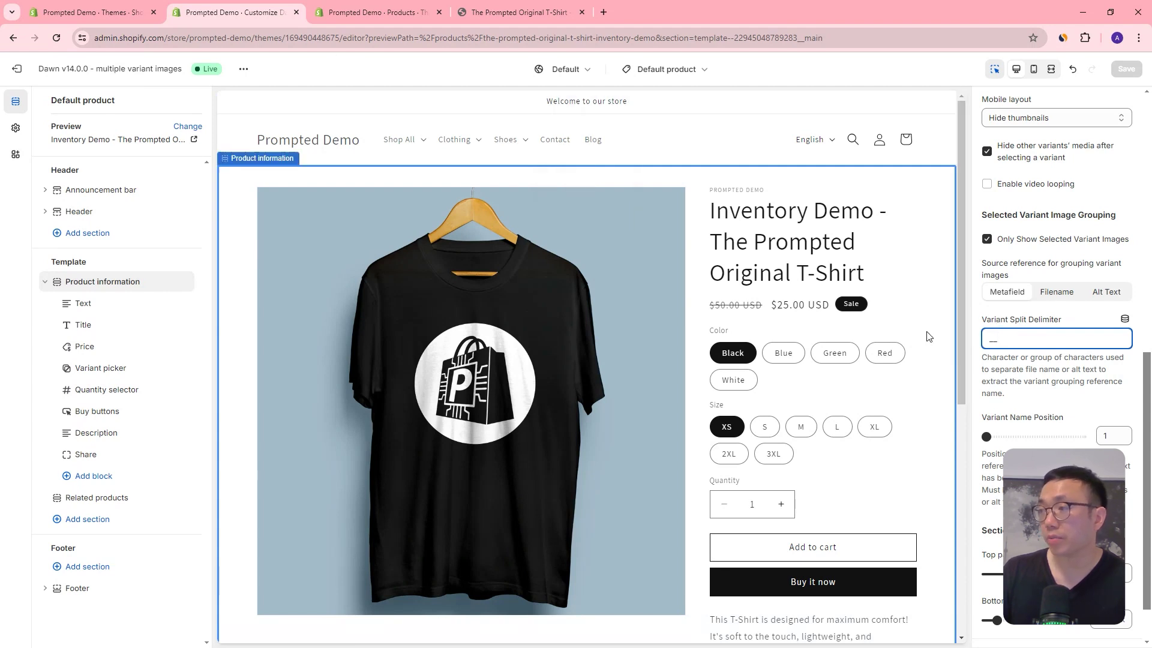
key(ctrl+a)
key(ctrl+c)
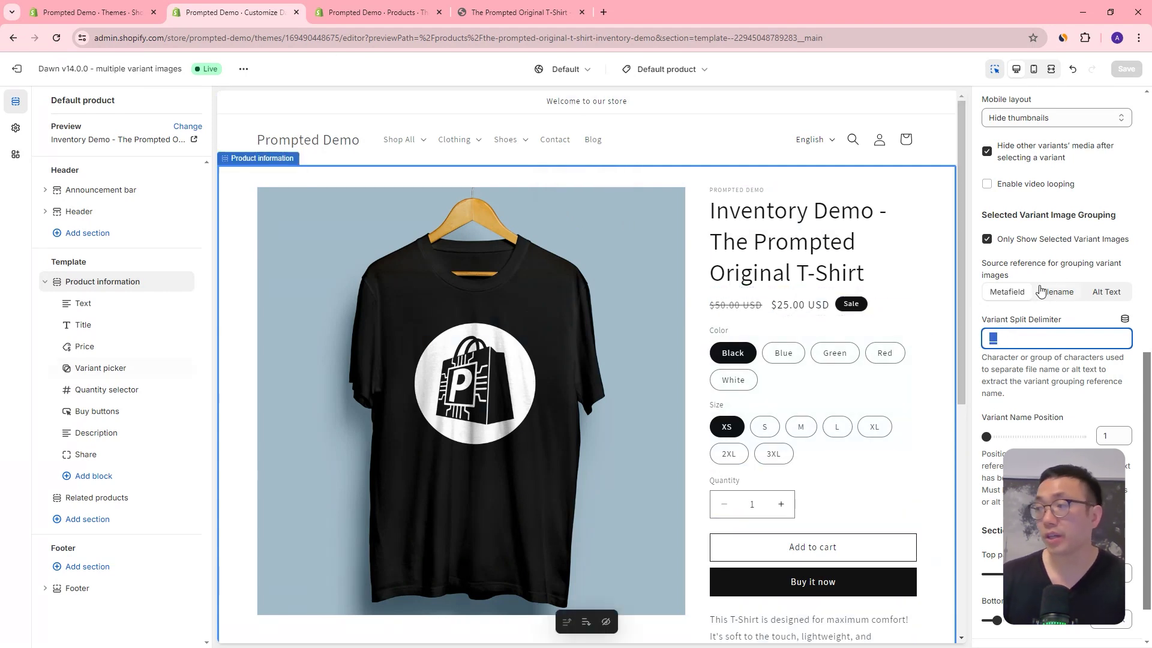
Step: Open the folded black T-shirt image from the product's media in the admin and highlight its filename and double-underscore delimiter
click(331, 14)
scroll(540, 275, up, 6)
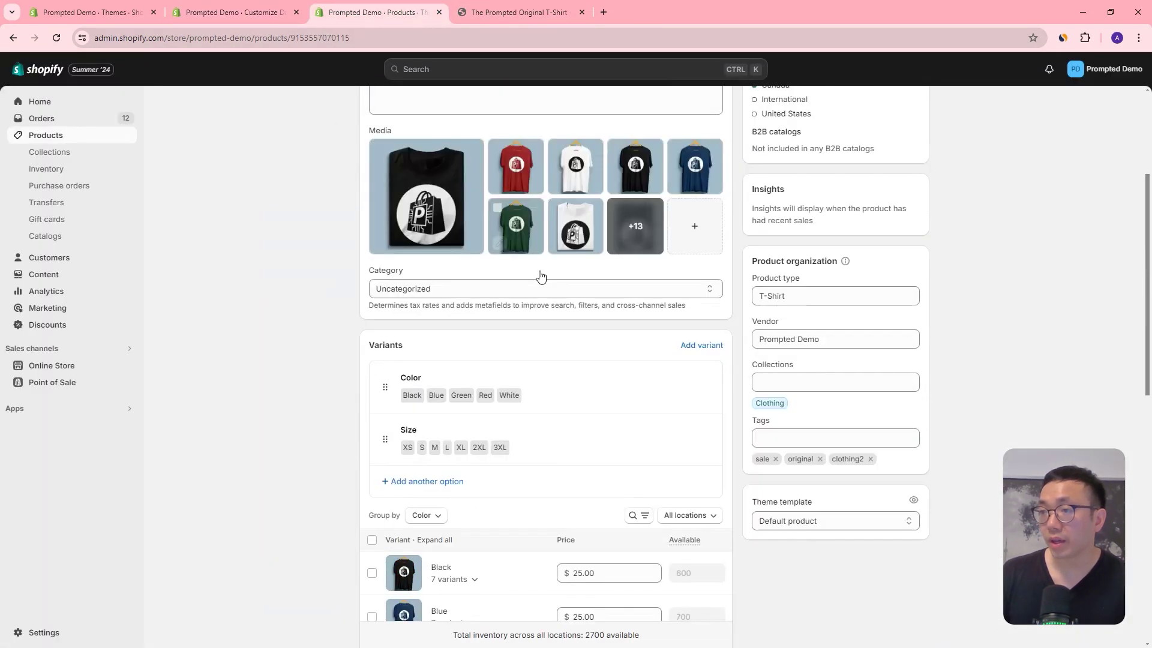
scroll(540, 276, up, 3)
click(438, 391)
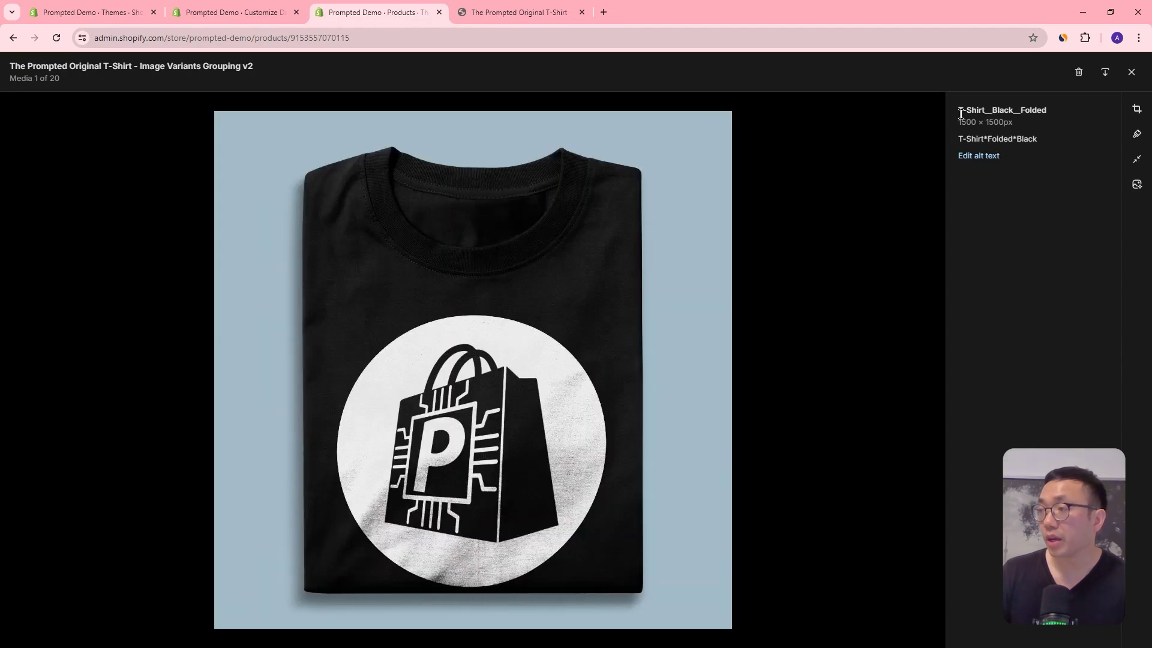
drag(960, 114, 1026, 109)
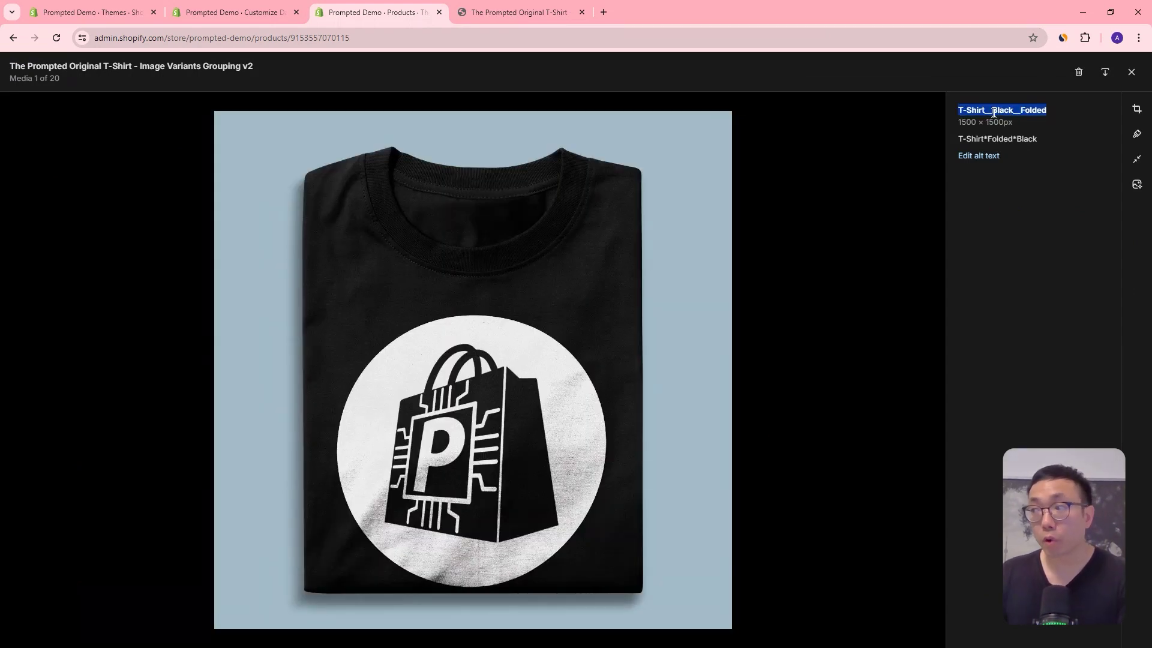
click(994, 112)
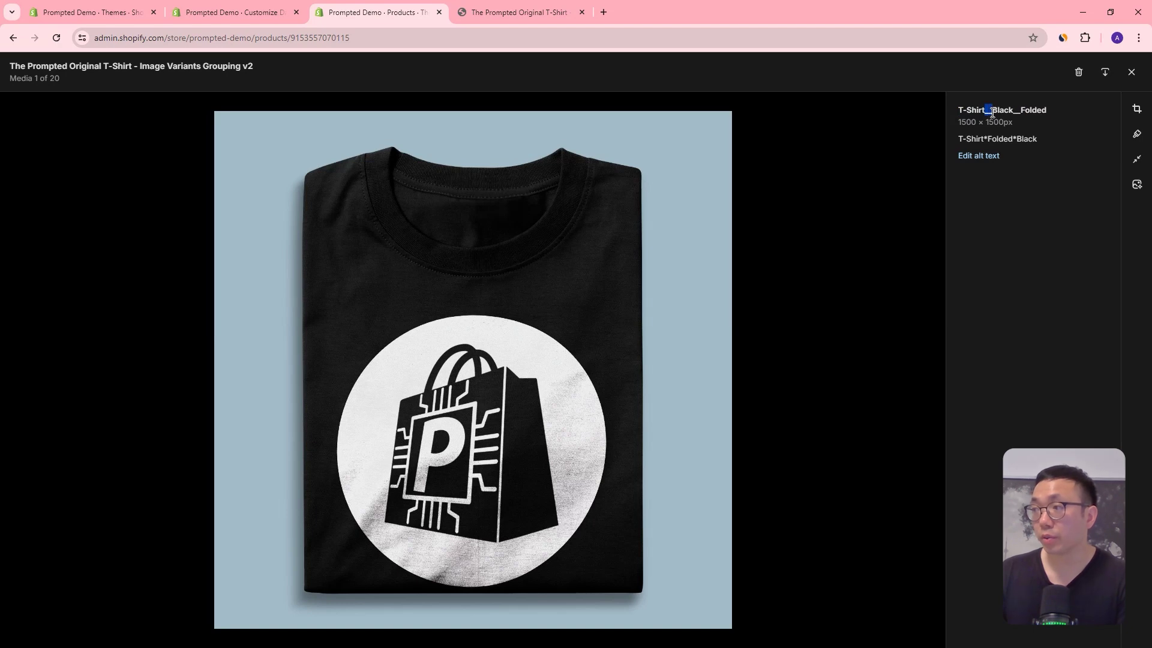
click(987, 113)
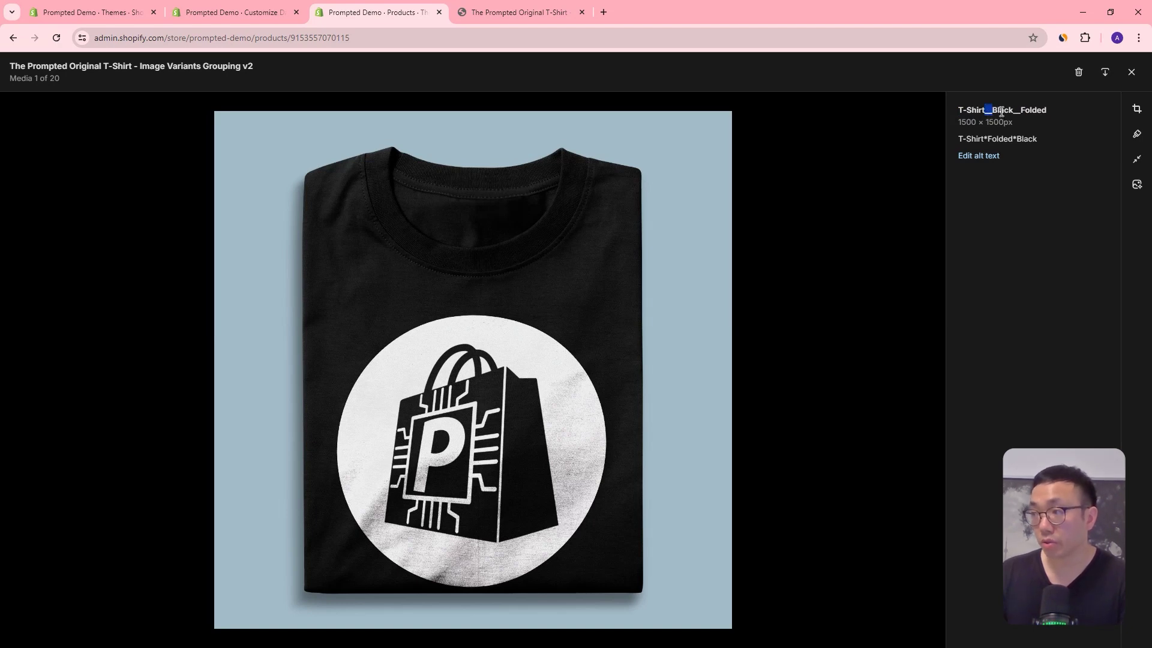
Step: Highlight the T-Shirt, Black and Folded parts of the image filename and the delimiter after Black
click(976, 112)
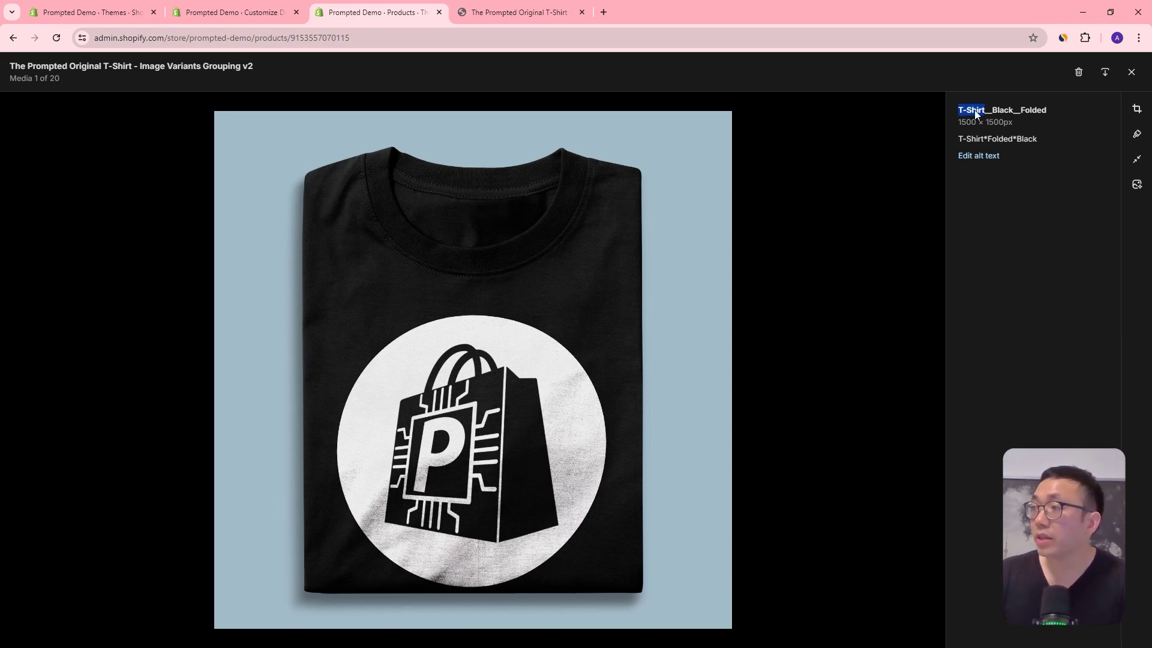
drag(993, 108, 1013, 108)
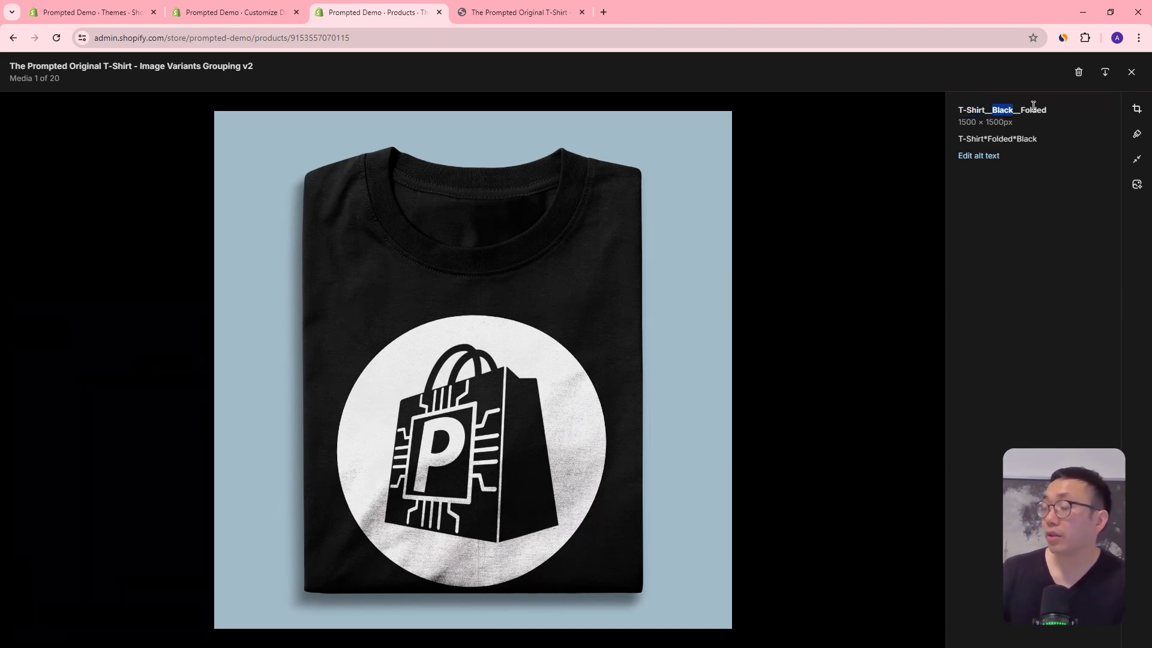
drag(1021, 110, 1050, 114)
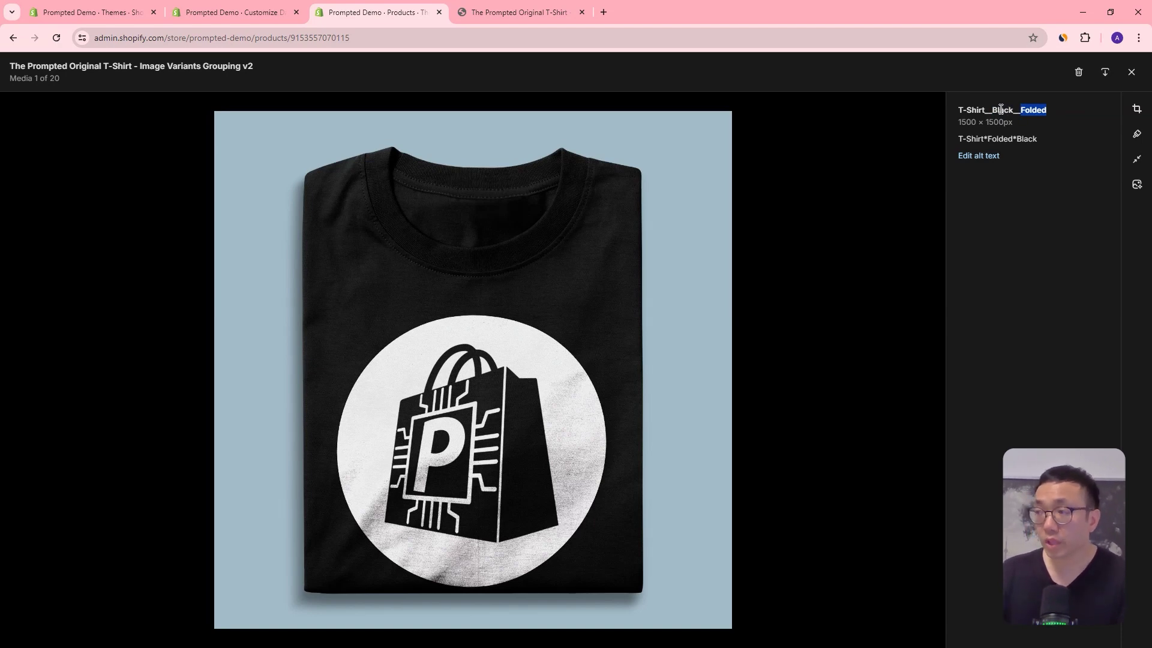
drag(993, 110, 1014, 110)
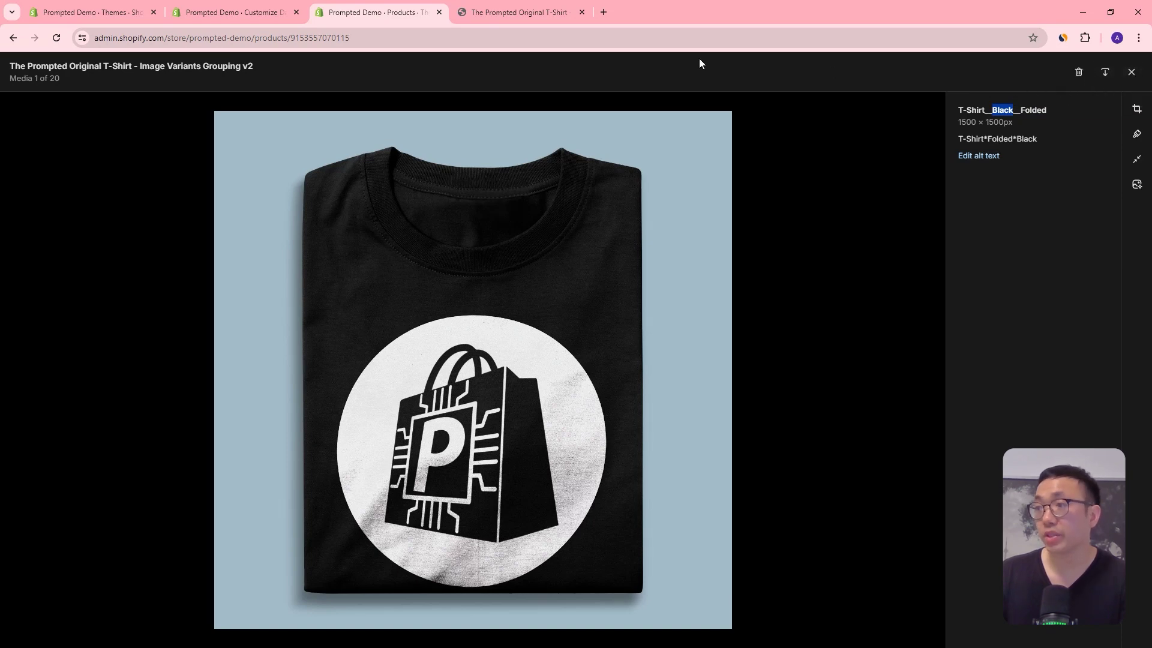
drag(1013, 110, 1021, 110)
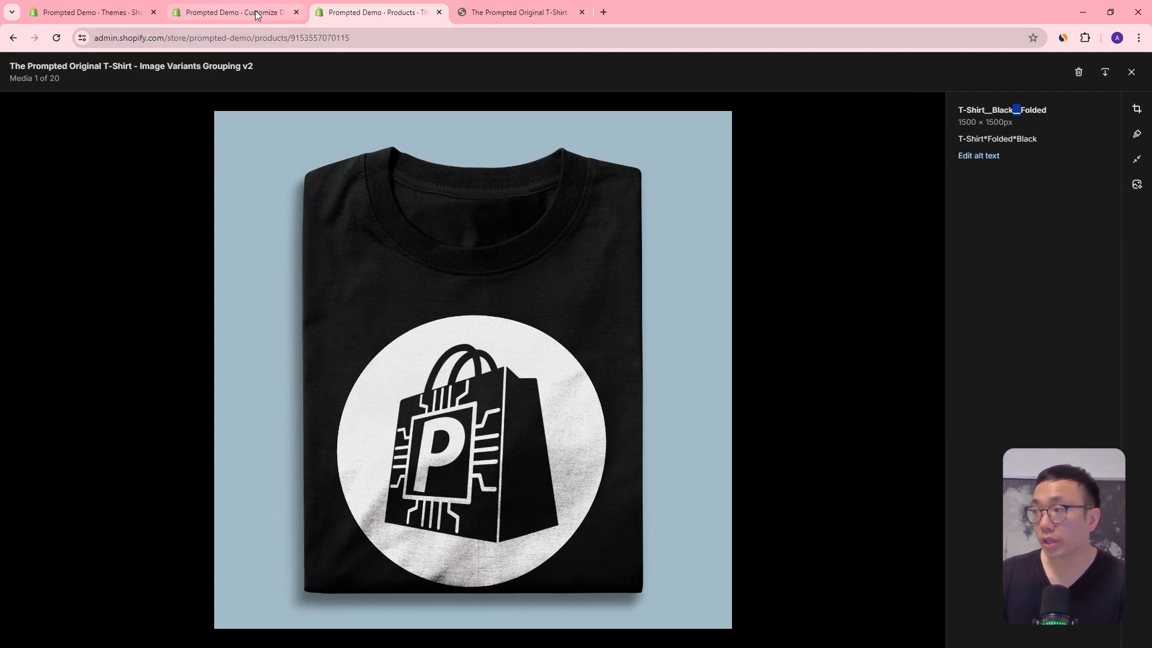
Step: Set the theme's variant image grouping source to Filename with delimiter "__" and Variant Name Position 2, and save the theme
click(234, 12)
key(ctrl+v)
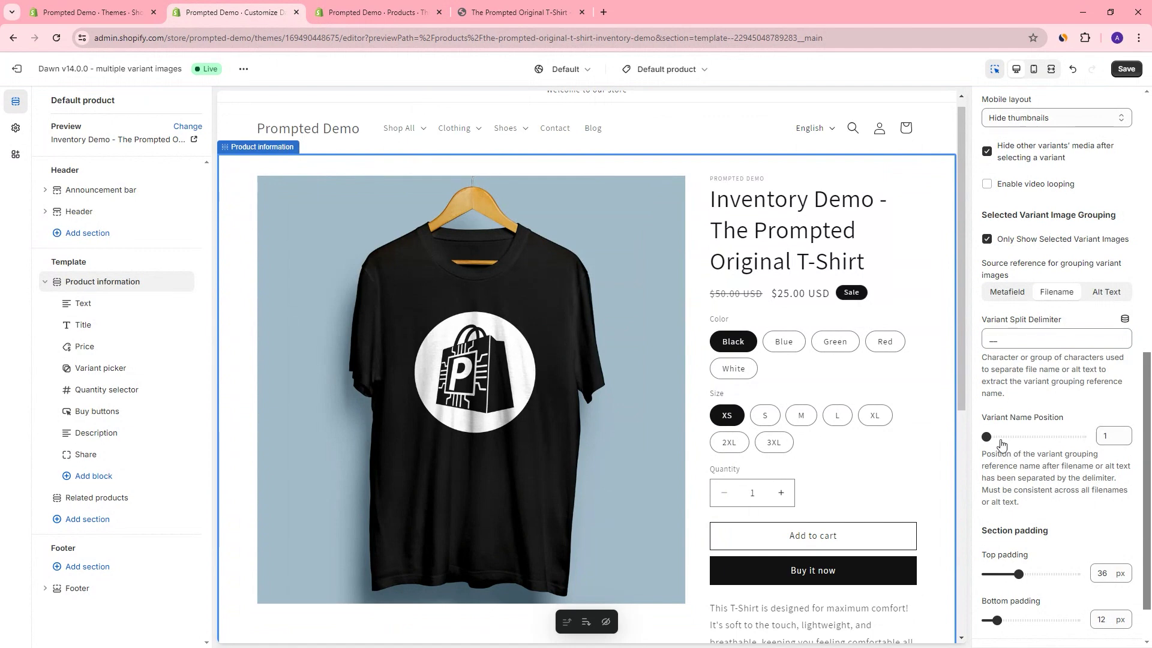
drag(990, 438, 1001, 435)
click(1124, 68)
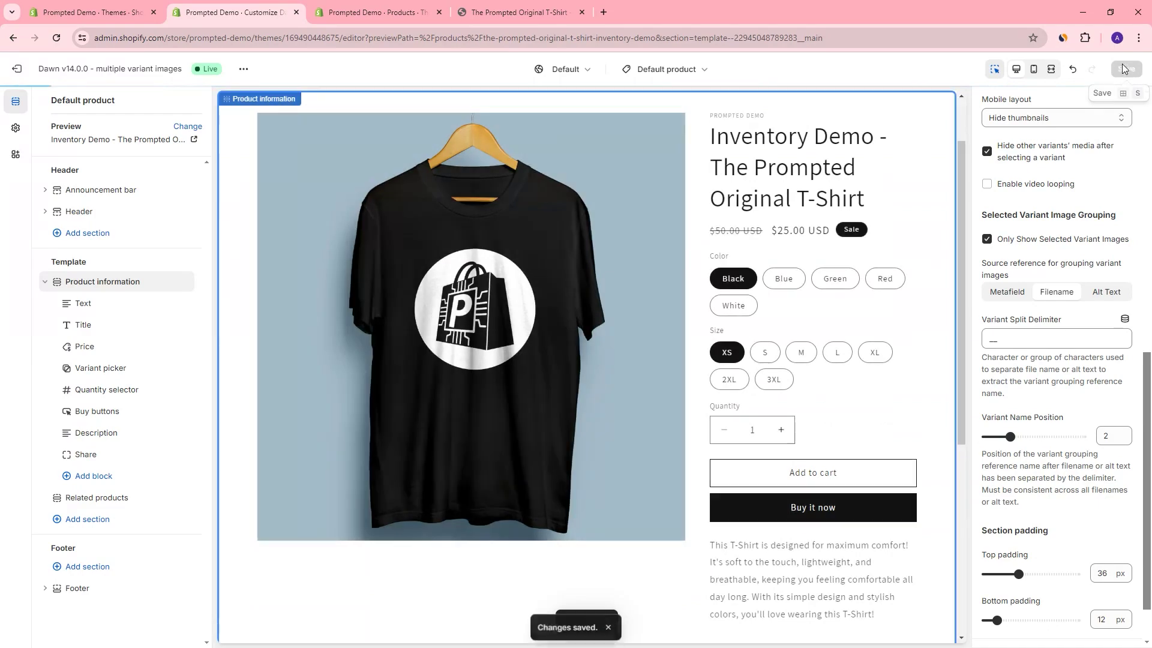
Step: Reload the storefront product page and select the Blue, Green and Red variants to check which images each one shows
click(521, 13)
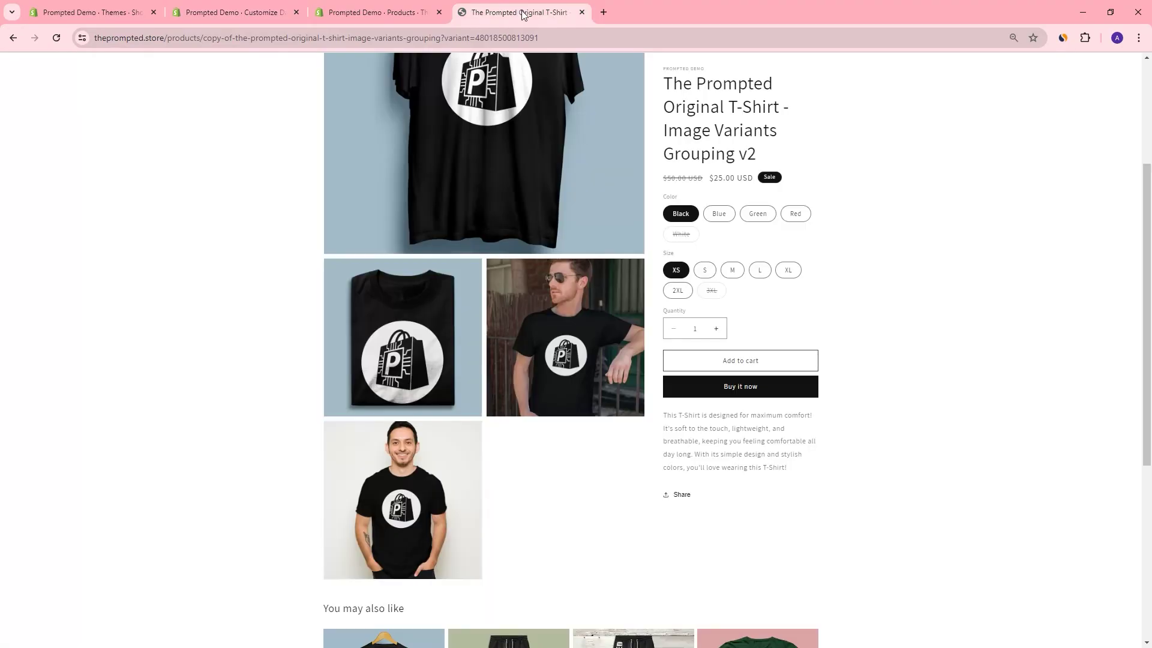
click(62, 35)
click(719, 219)
click(756, 219)
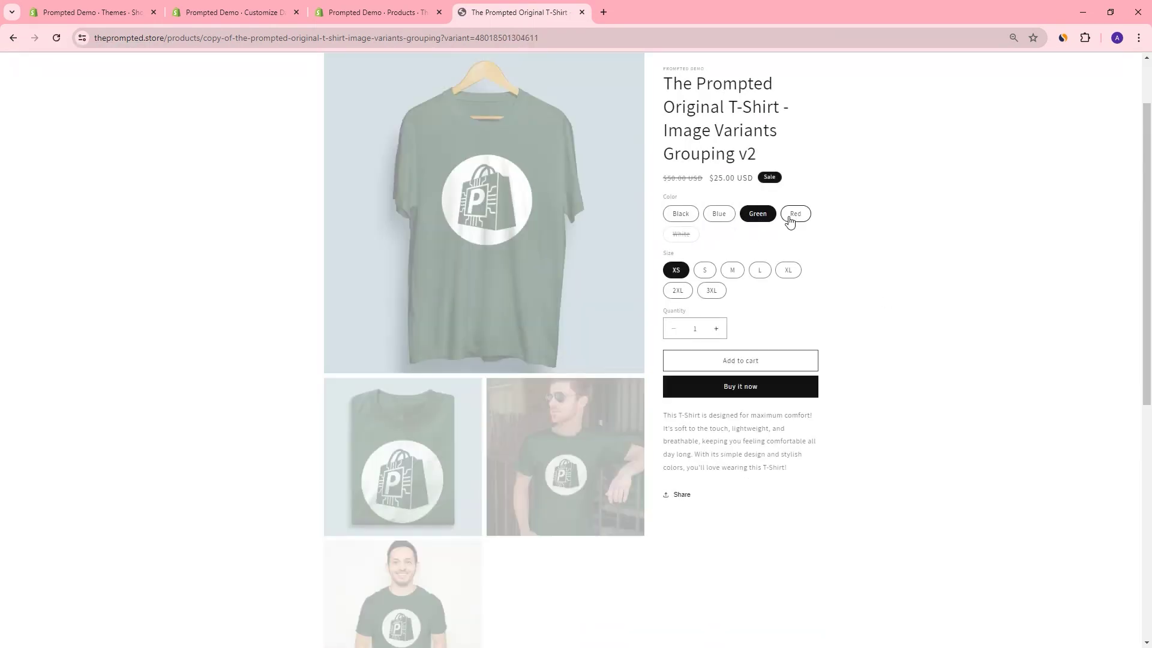
click(793, 218)
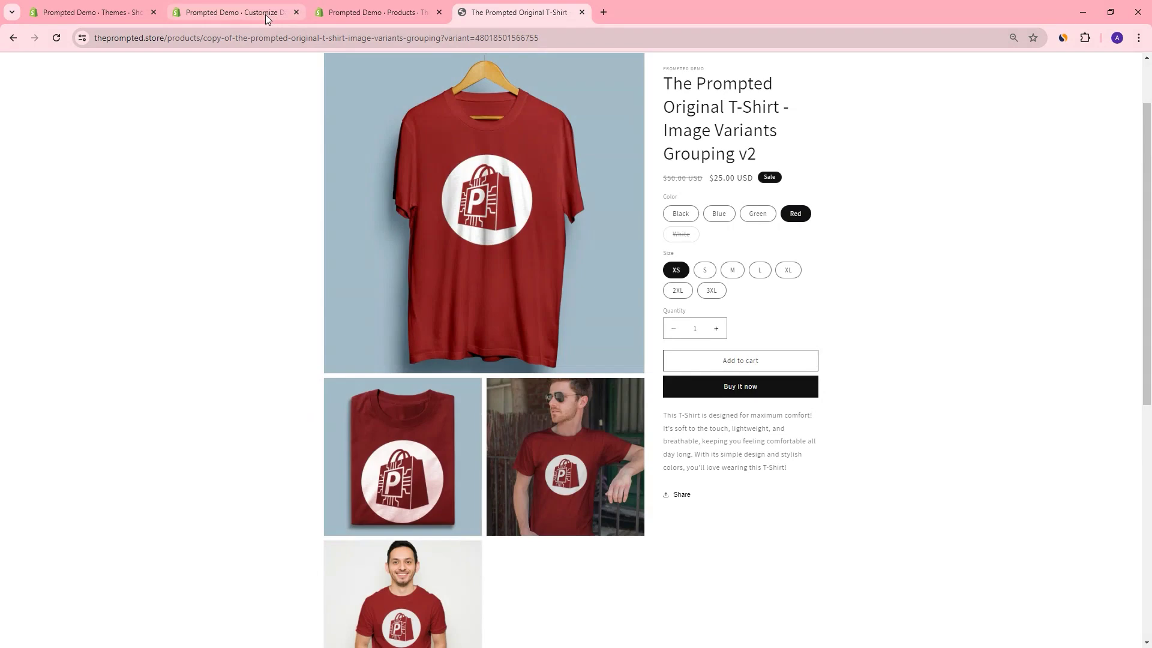
Step: Set the Variant Name Position to 1 in the theme editor and save the theme
click(267, 13)
drag(1009, 444, 985, 438)
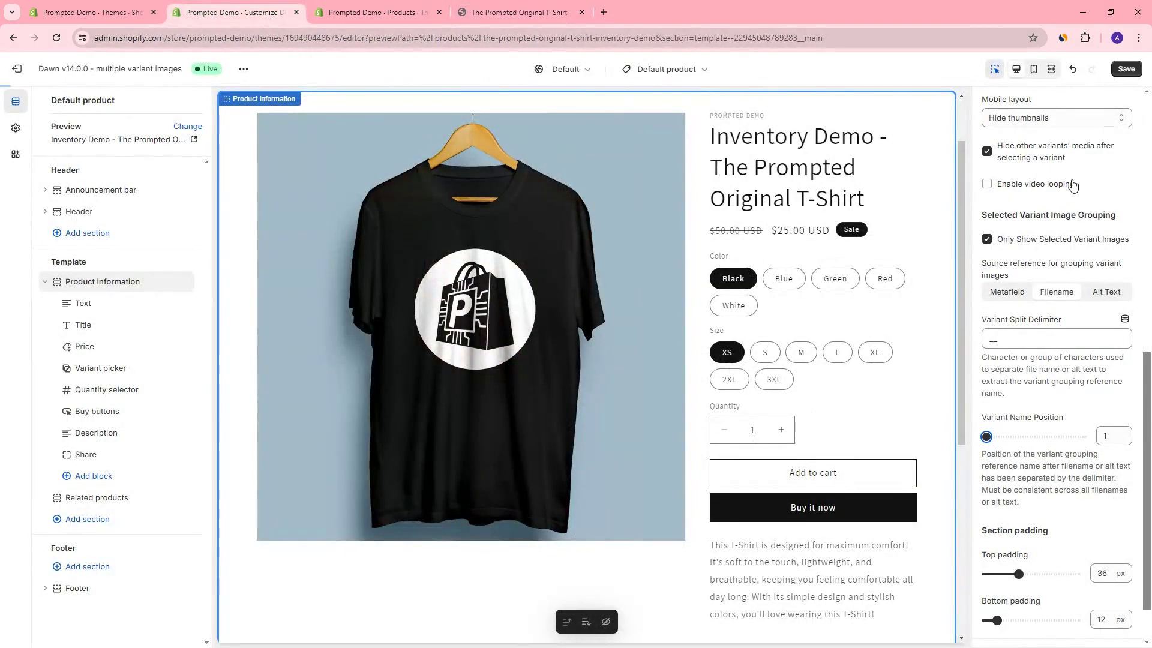
click(1126, 69)
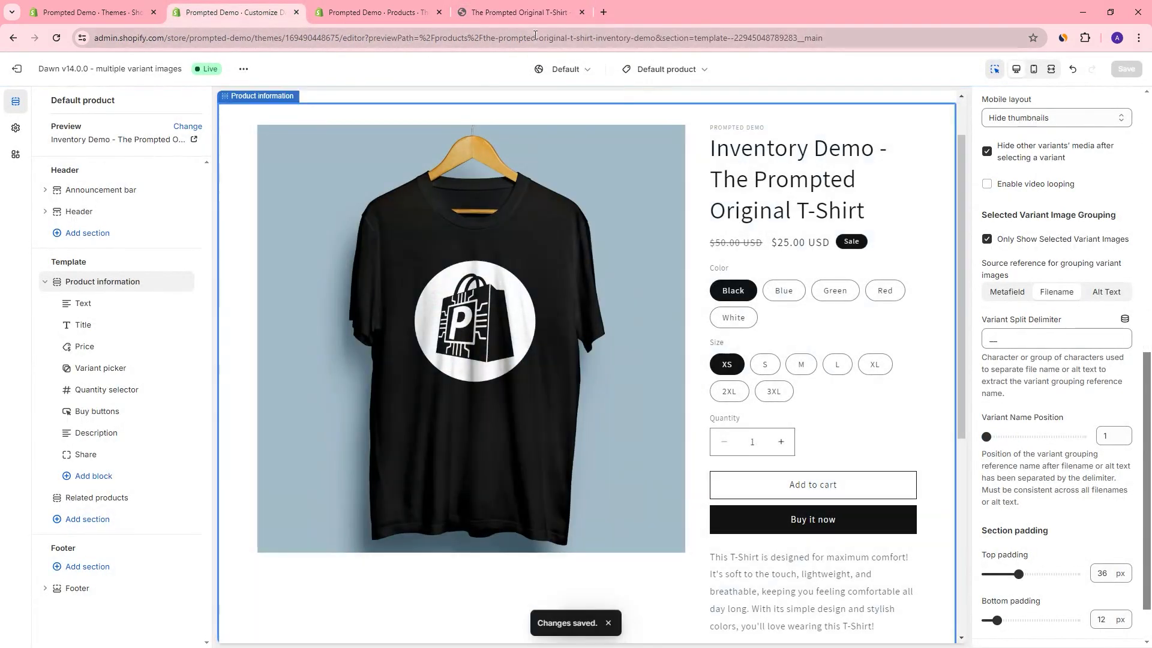
Step: Highlight the T-Shirt part of the image filename, and reload the storefront product page to examine its gallery with the new position
click(374, 18)
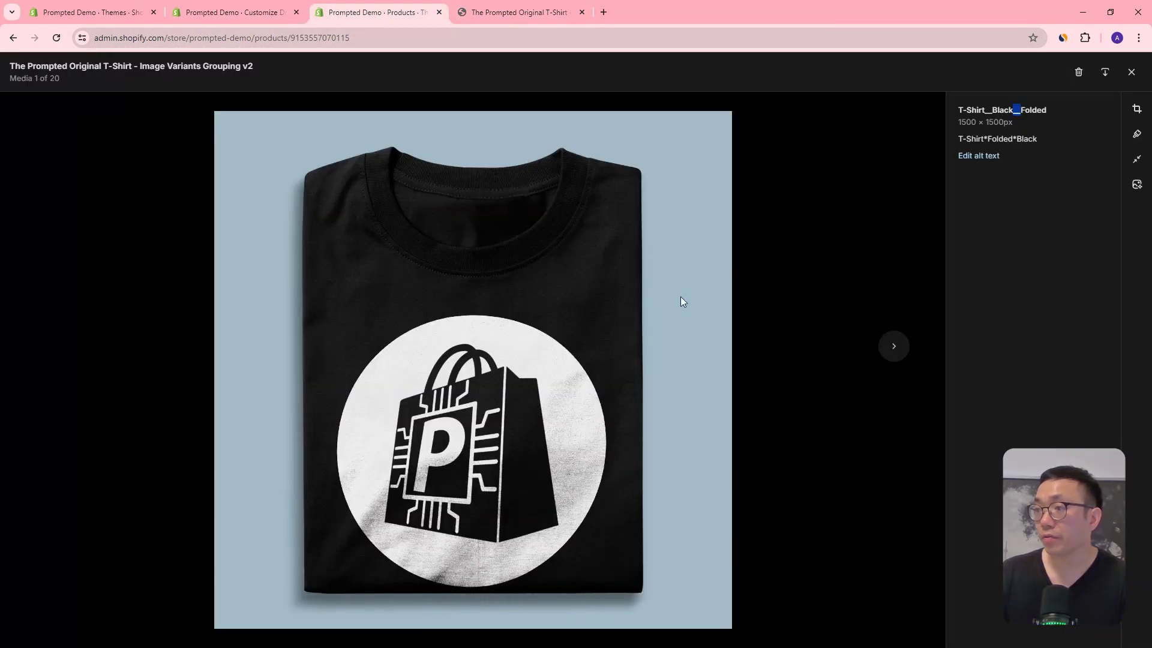
click(973, 110)
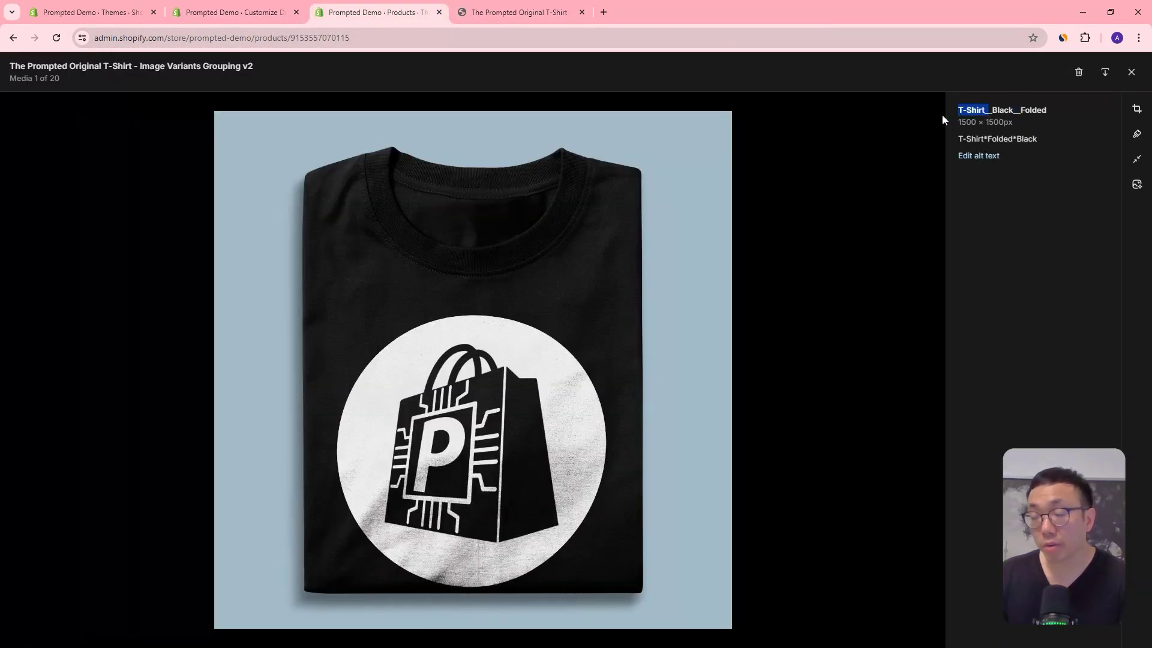
click(507, 12)
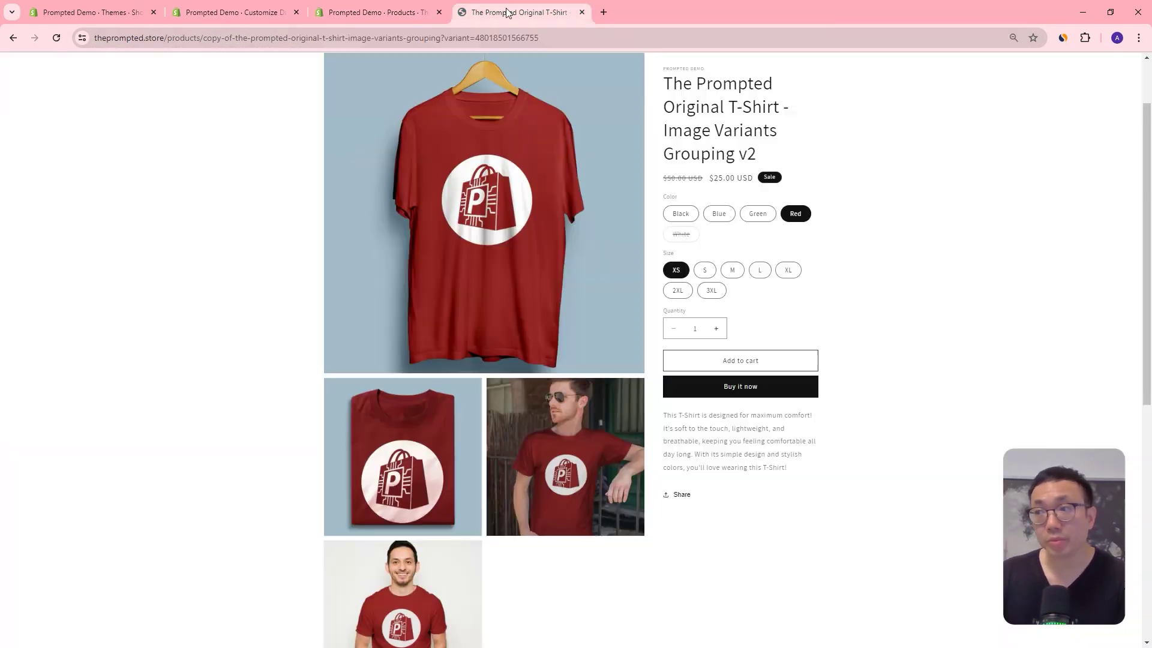
click(56, 38)
scroll(402, 305, down, 2)
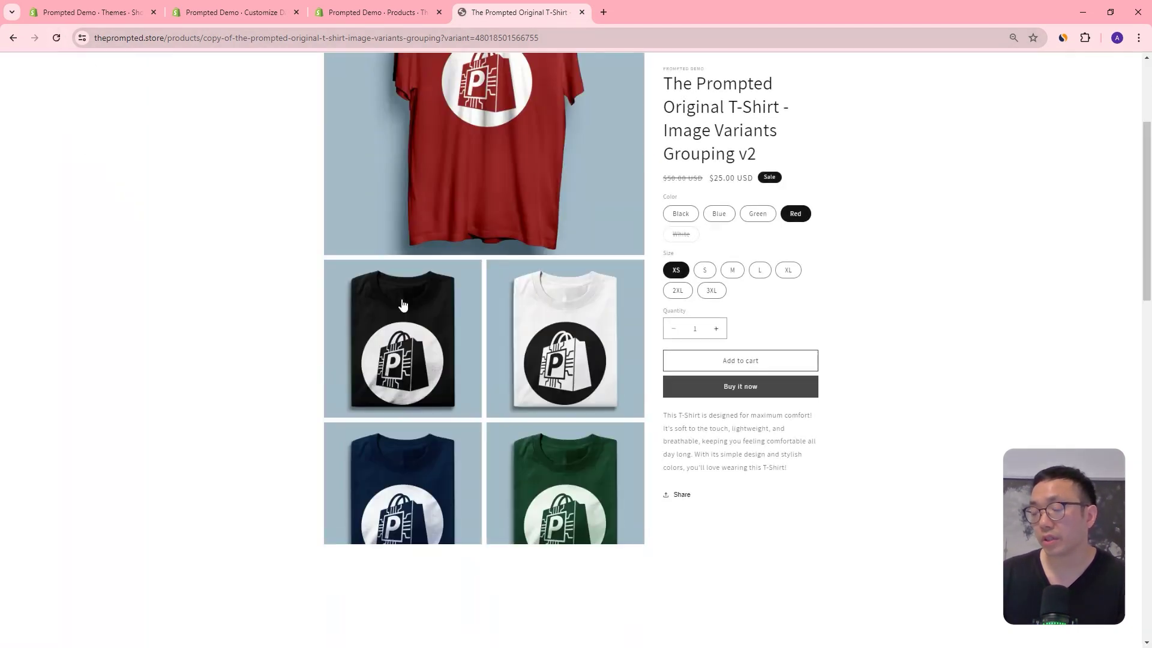
scroll(402, 305, down, 8)
scroll(402, 304, up, 3)
Step: Highlight the color part of the folded black T-shirt's filename and compare it with the product's Color option values
click(377, 12)
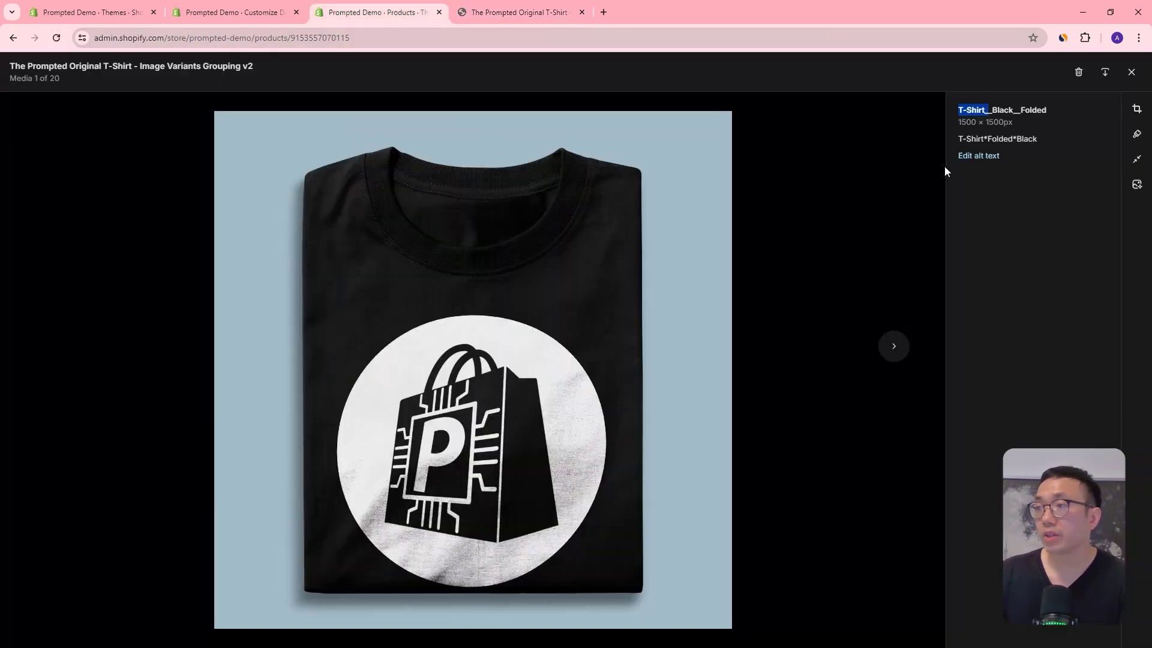
drag(993, 110, 1006, 110)
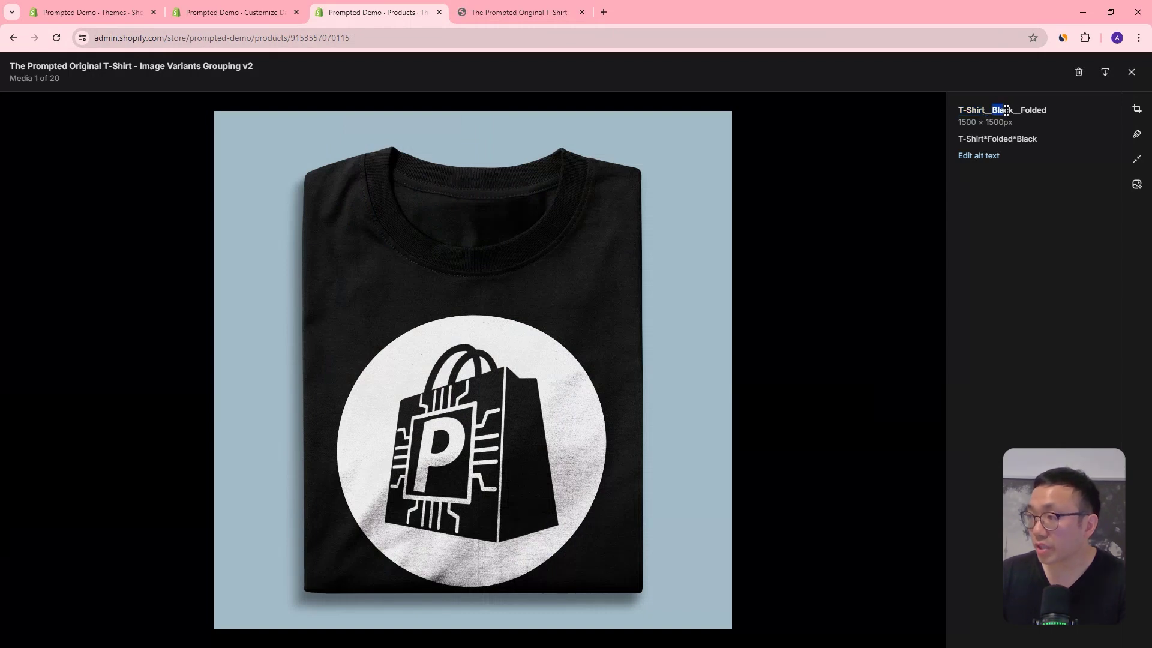
click(1132, 72)
scroll(476, 308, down, 5)
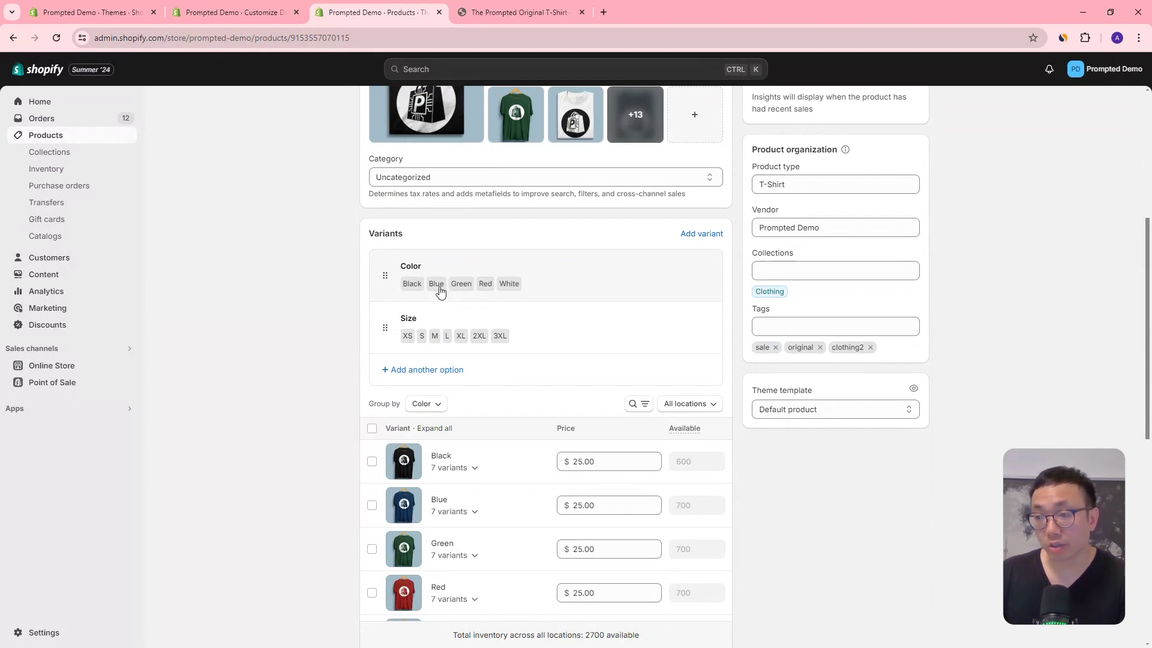
Step: Open the hanging green T-shirt image, highlight Green in its filename, and close the image to return to the product's variants
scroll(643, 162, up, 4)
click(528, 357)
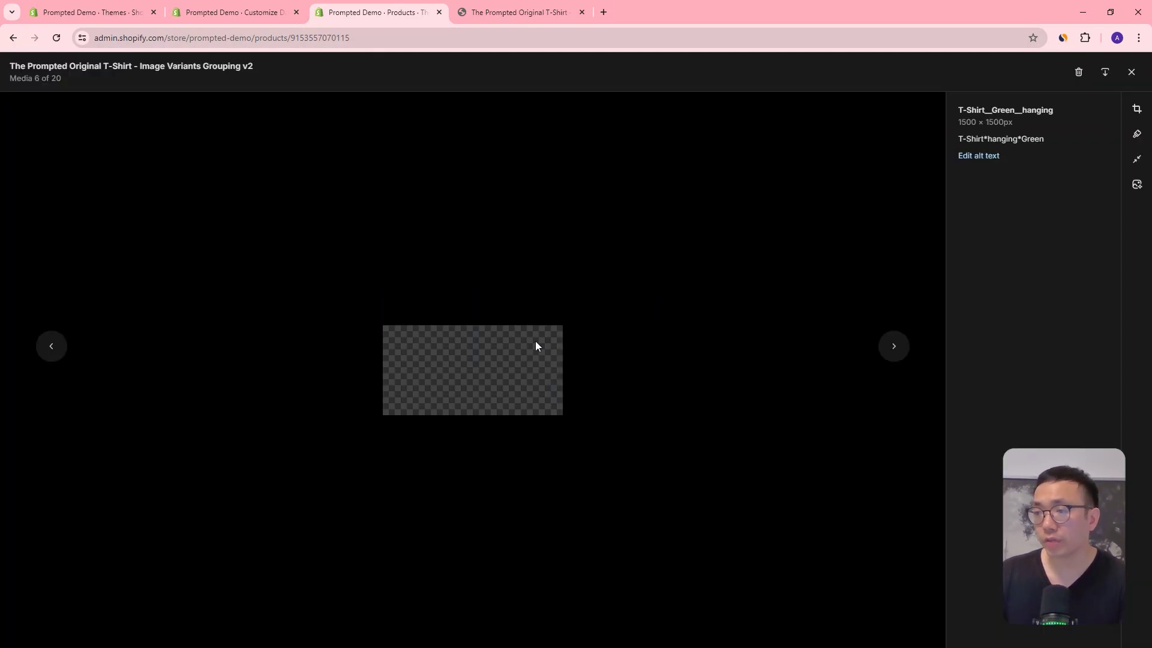
double_click(1008, 110)
click(1131, 72)
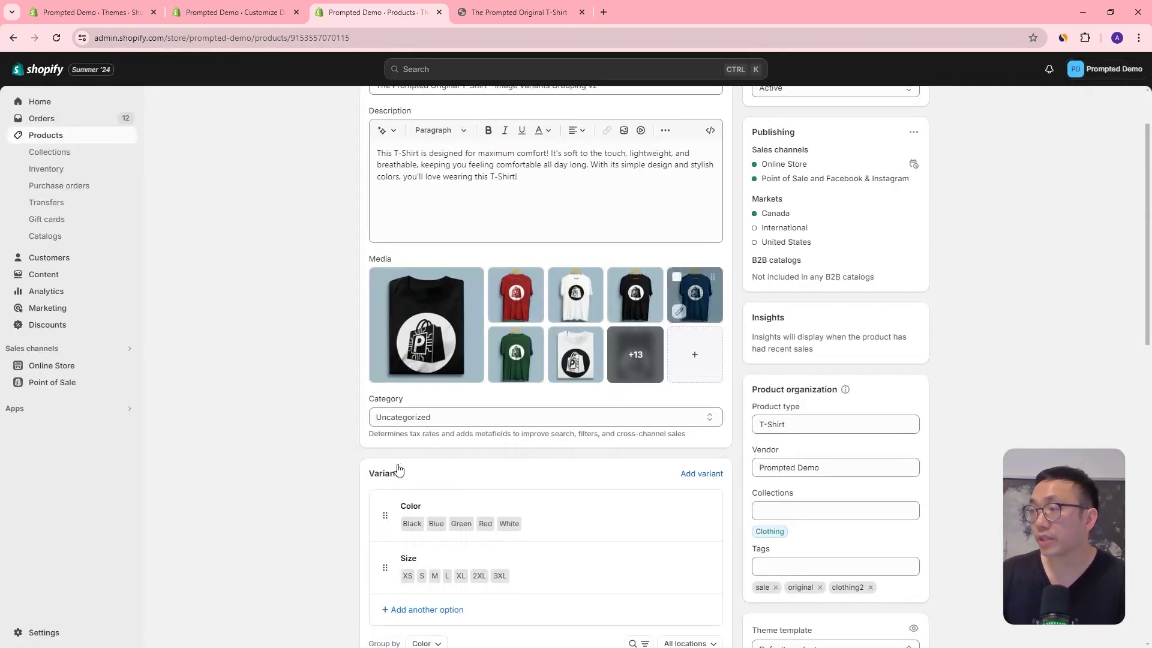
scroll(519, 502, down, 1)
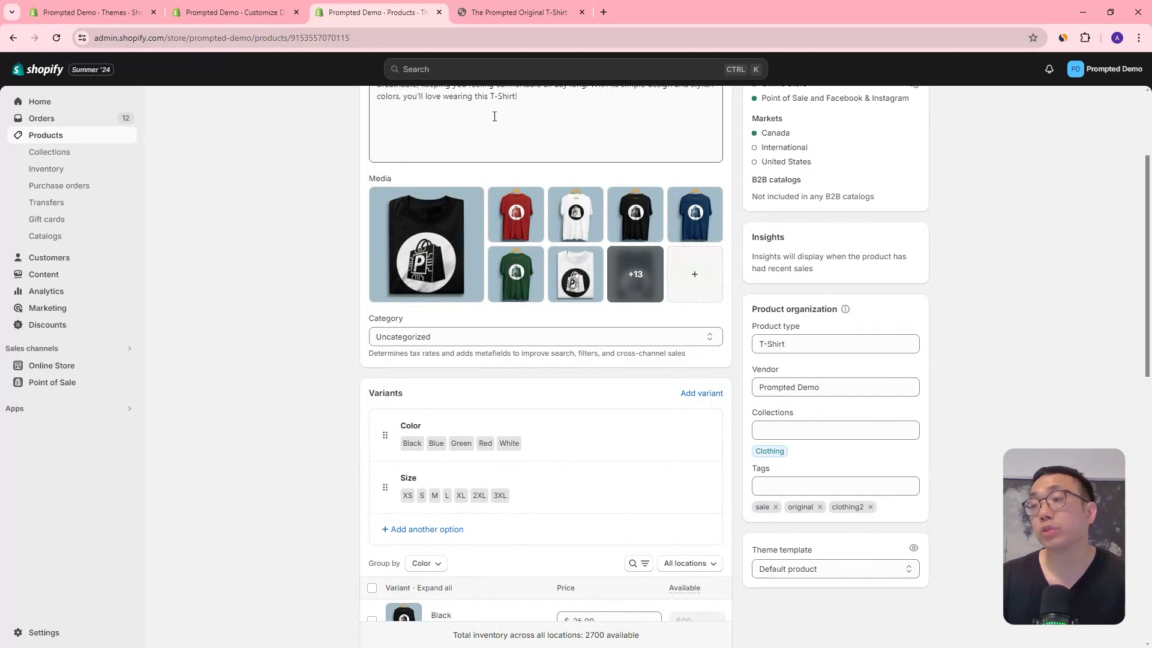
Step: Return to the theme editor and highlight the Variant Split Delimiter value beneath the grouping source options
click(231, 12)
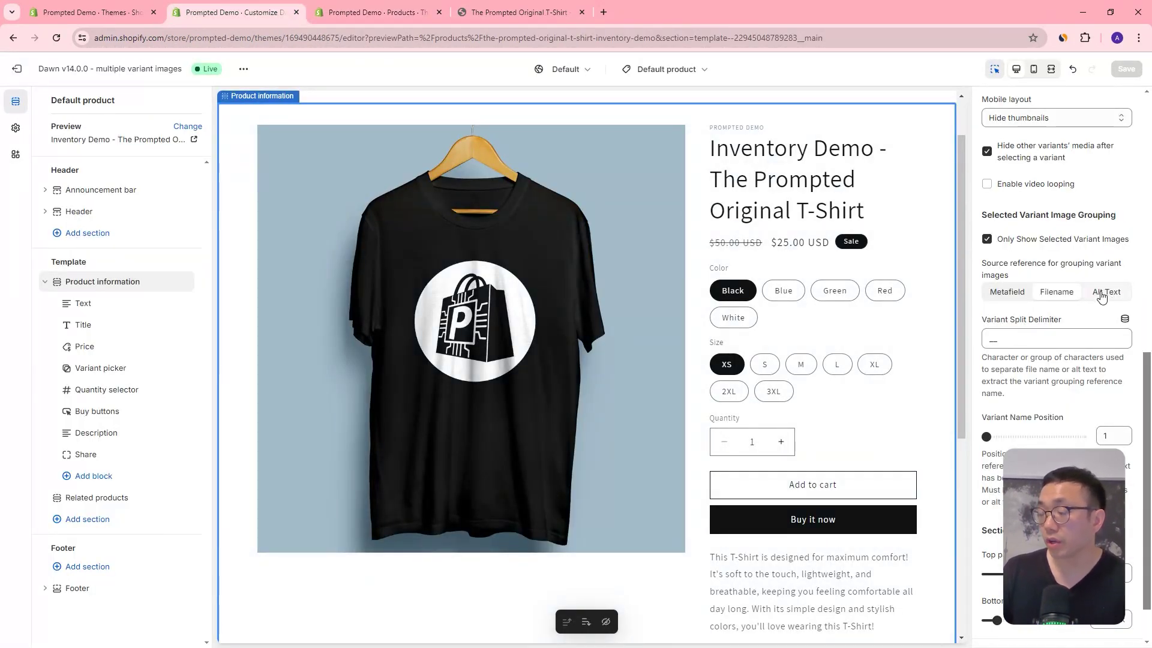
double_click(993, 339)
drag(993, 340, 979, 342)
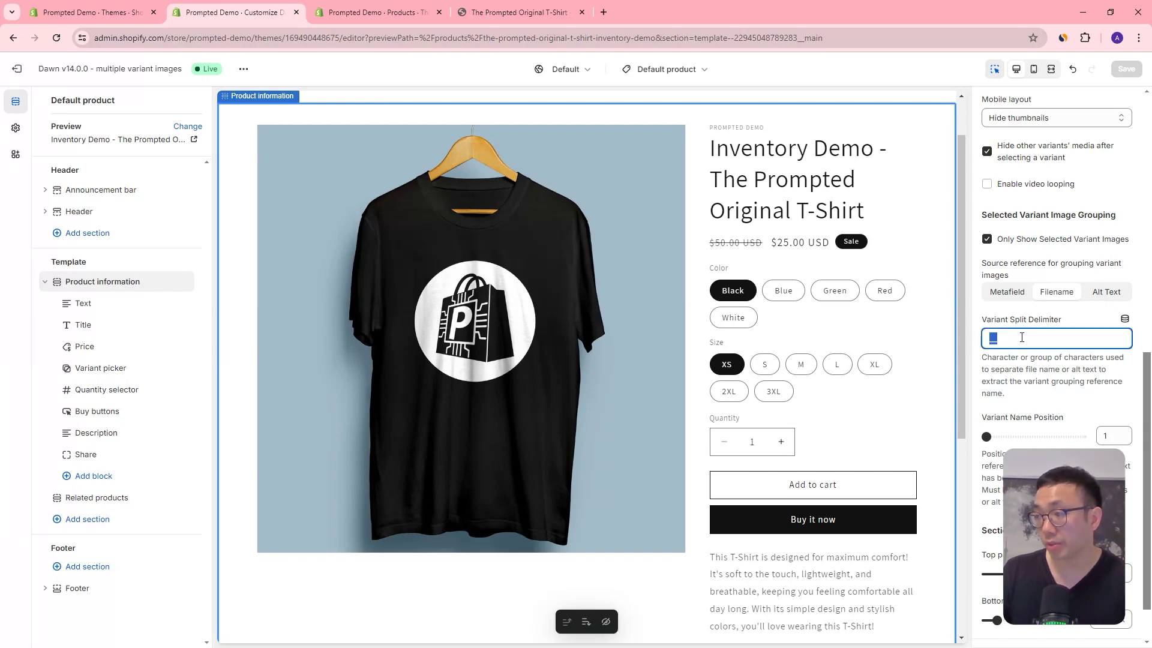
Step: Reopen the folded black T-shirt image in the product admin and highlight its alt text and the asterisk delimiter in it
click(378, 12)
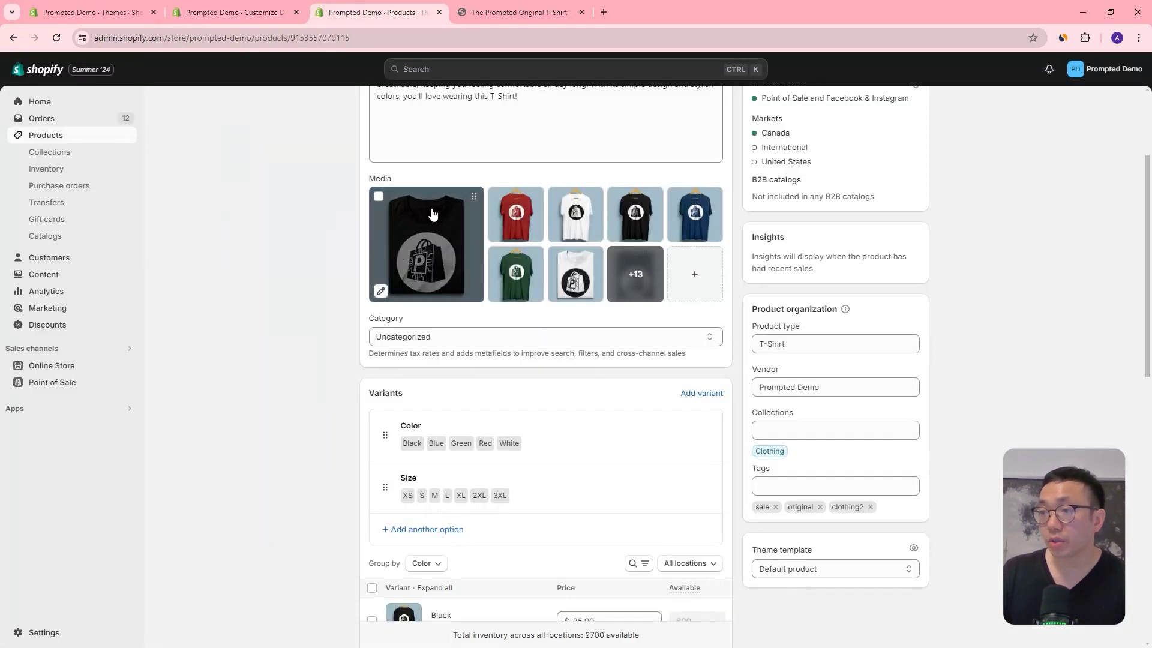
click(457, 218)
drag(958, 144, 1055, 142)
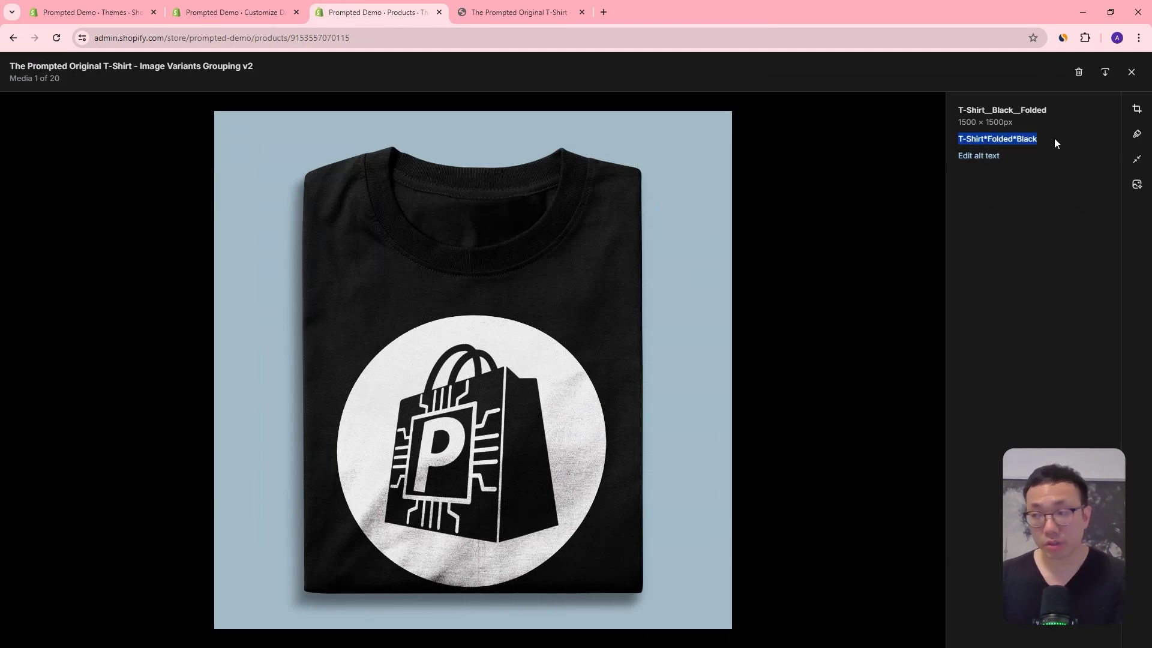
click(1047, 139)
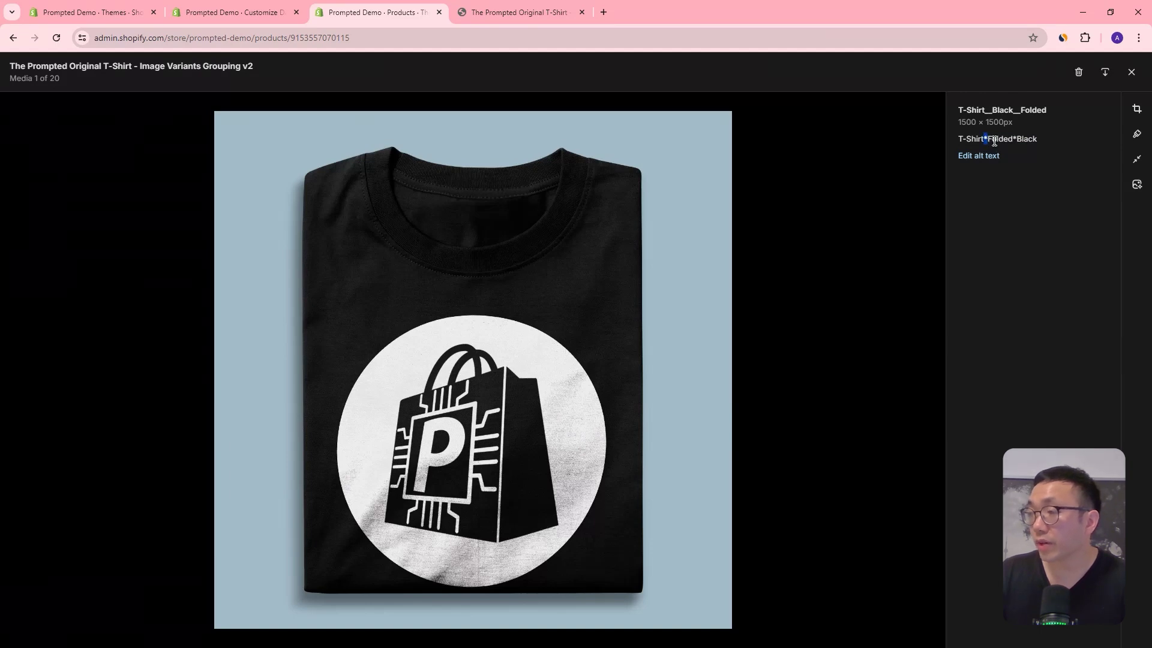
Step: Highlight the second asterisk and the color name Black in the folded T-shirt's alt text, checking the theme editor's delimiter setting in between
double_click(1016, 138)
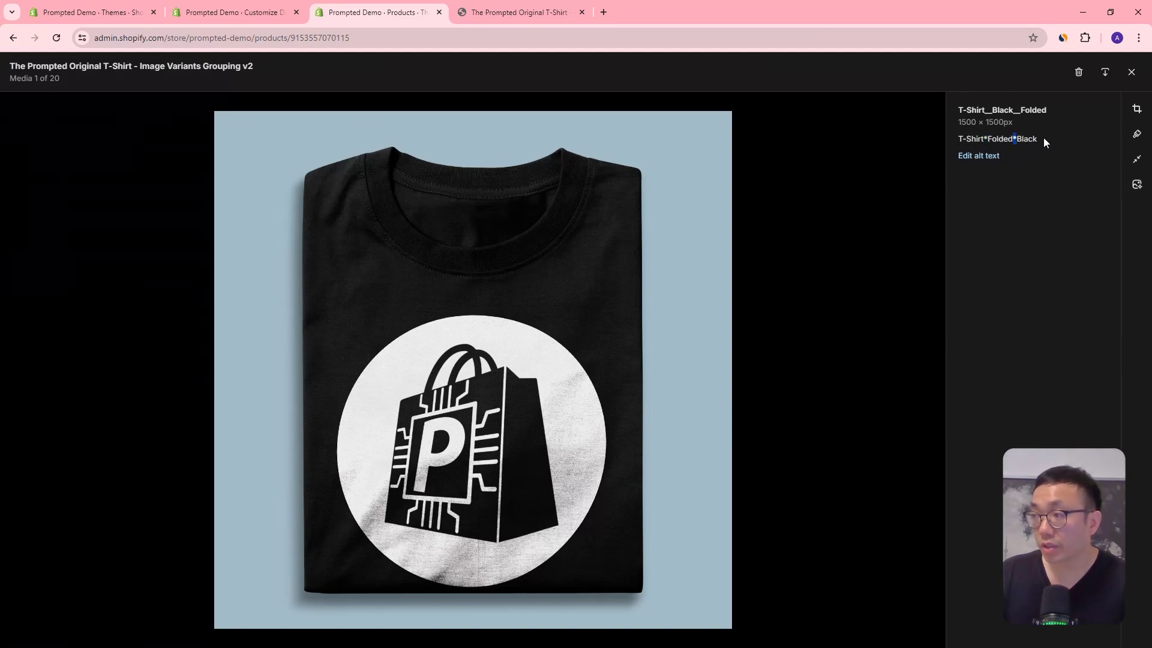
double_click(1022, 138)
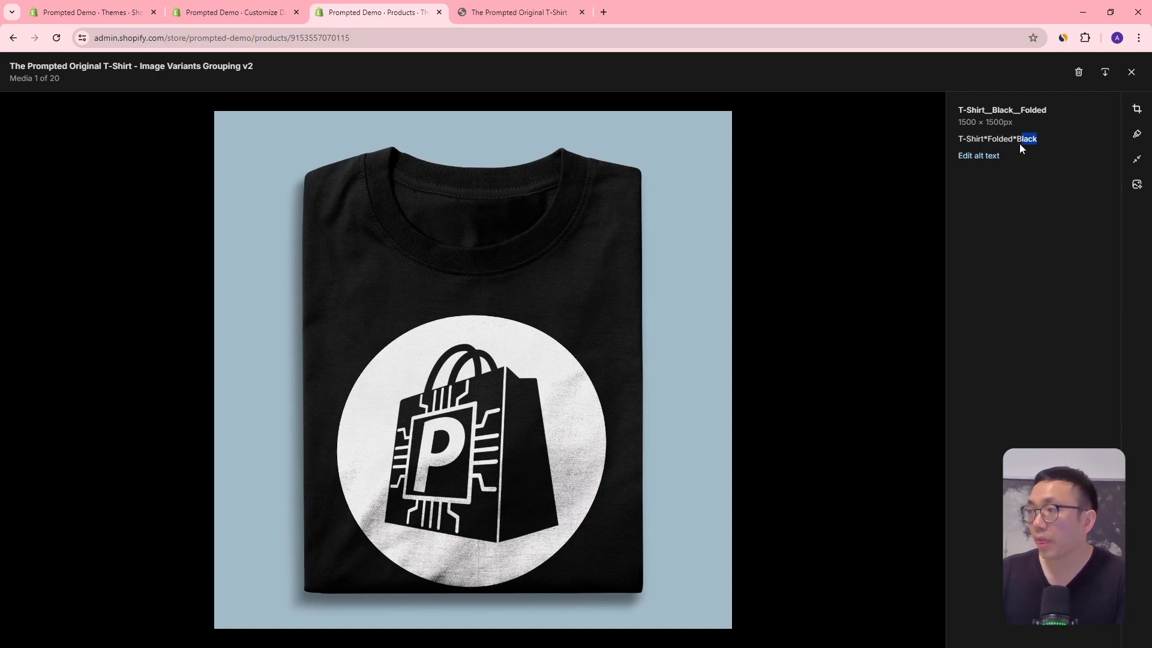
click(492, 12)
click(286, 17)
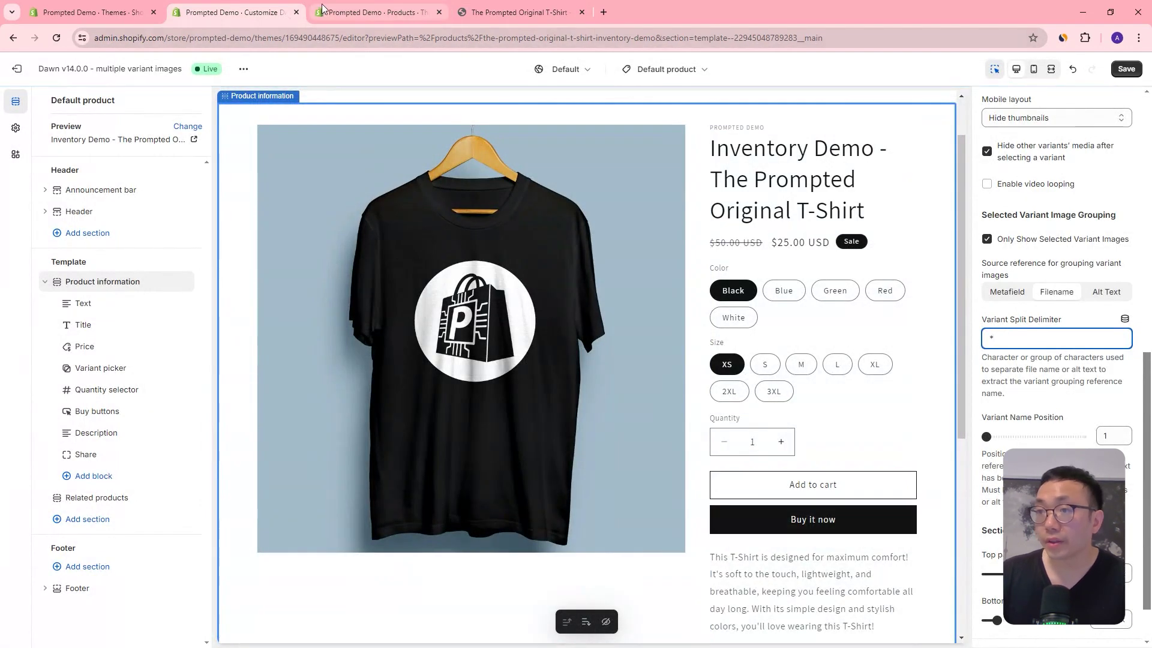
click(375, 12)
drag(1016, 143, 1025, 140)
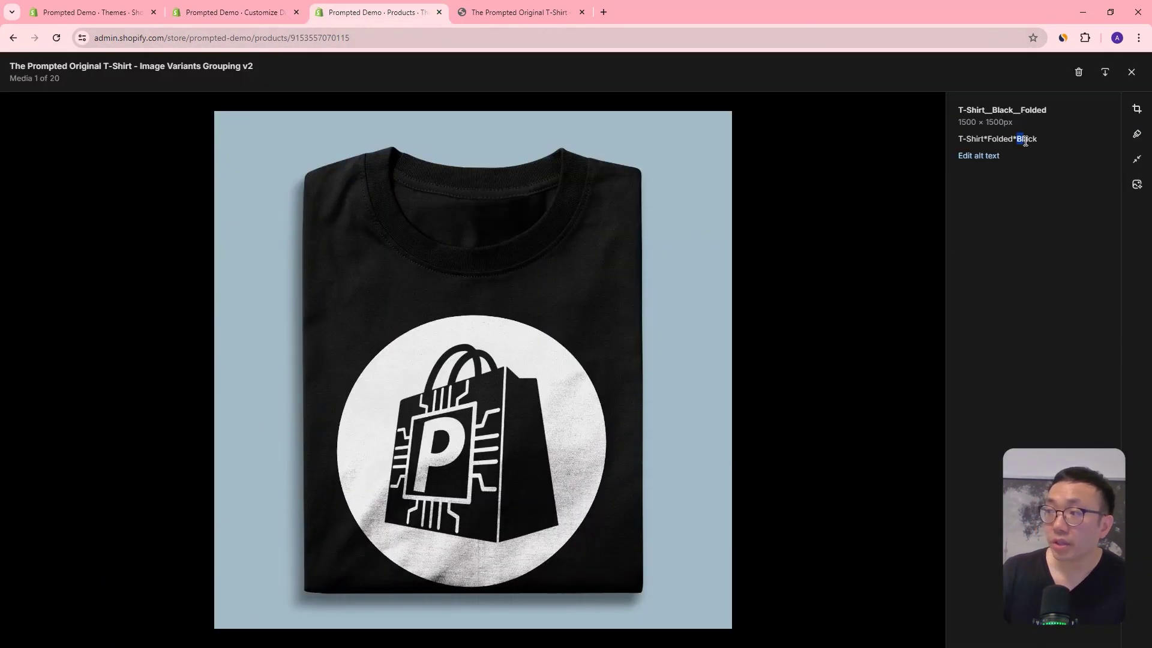
Step: In the theme editor, set the Variant Name Position to 3 and save, then reload the T-shirt's storefront product page
click(234, 12)
drag(987, 436, 1035, 436)
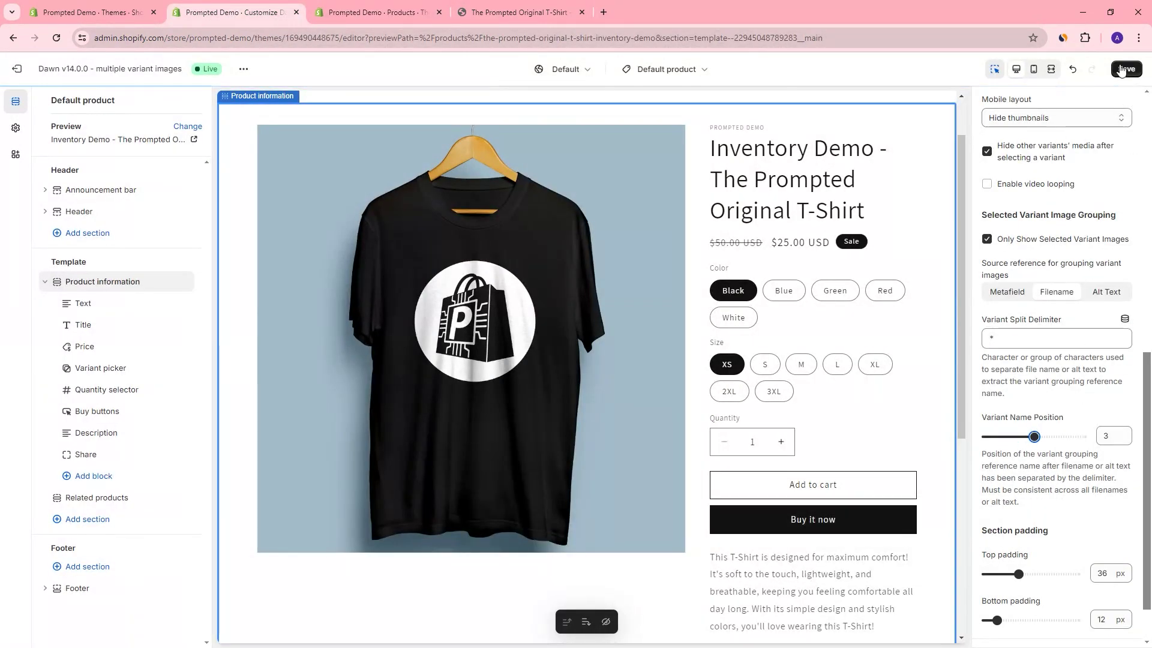
click(486, 17)
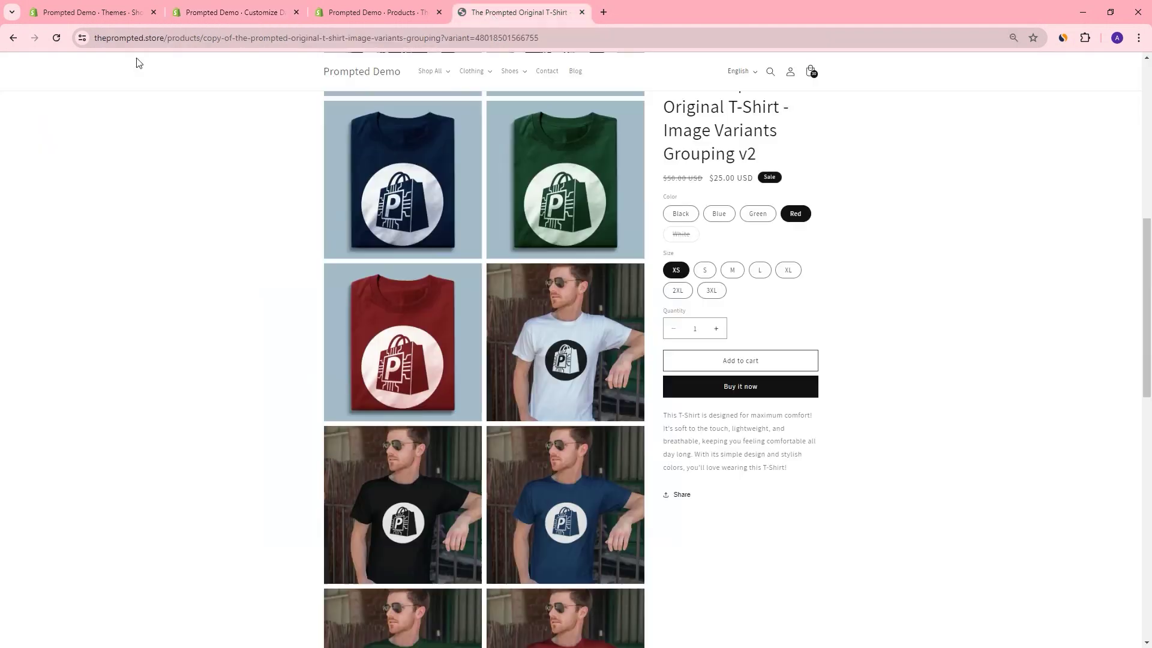
click(62, 39)
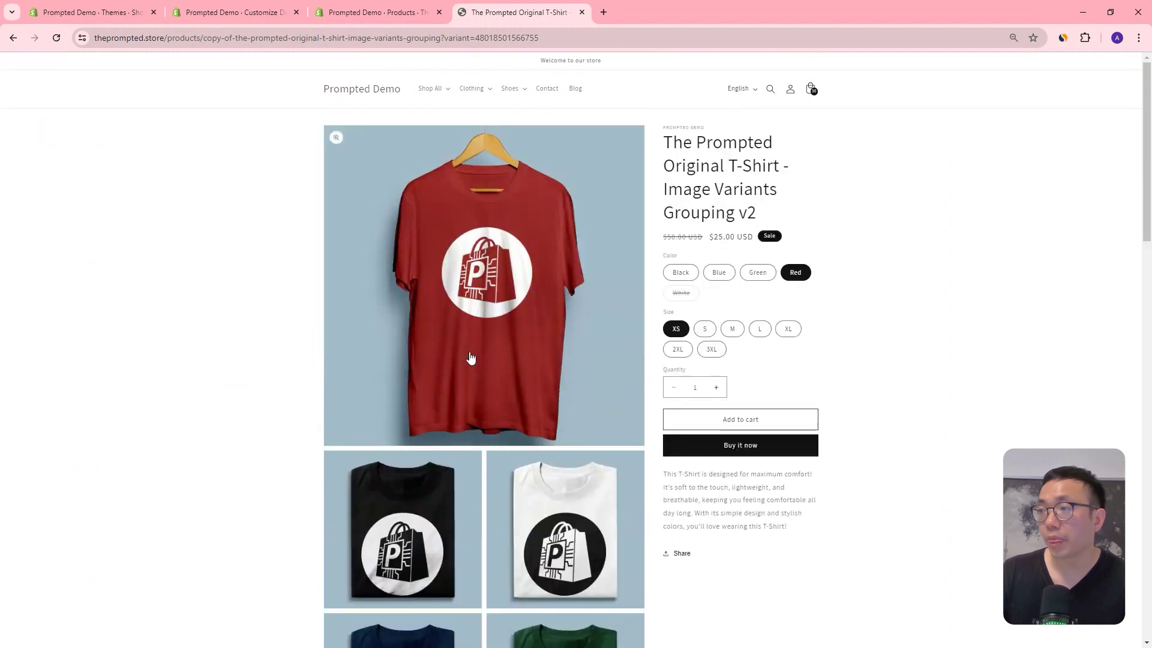
click(57, 38)
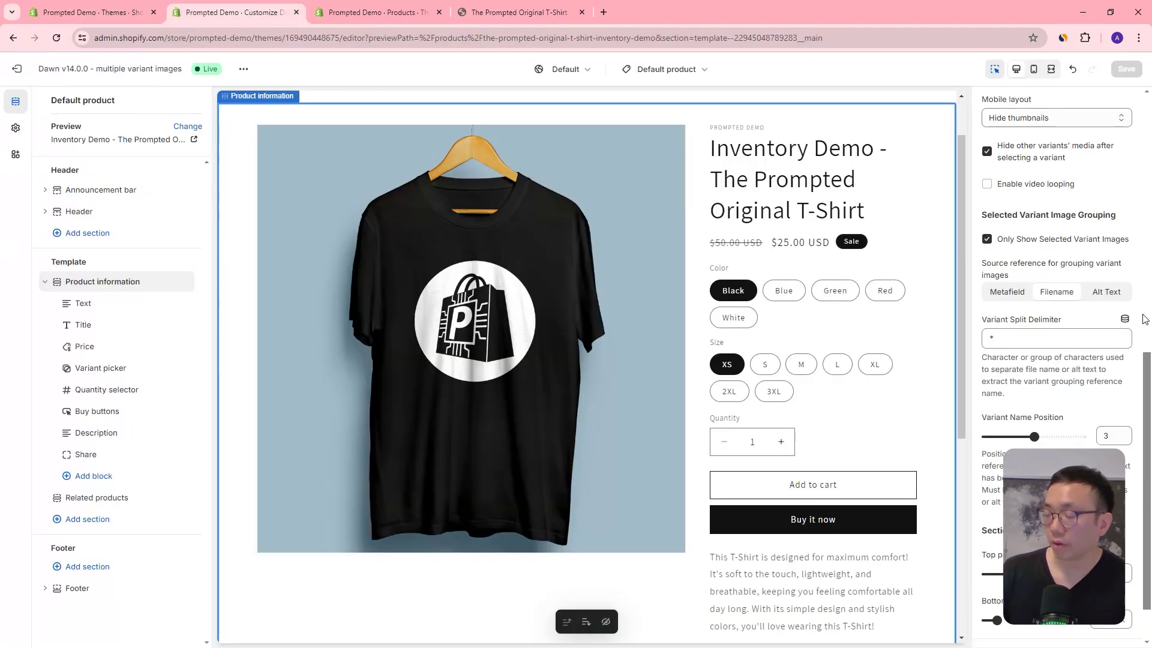
Step: Return to the theme editor, set the source reference for grouping variant images to Alt Text, and save the theme
key(ctrl+2)
click(1102, 298)
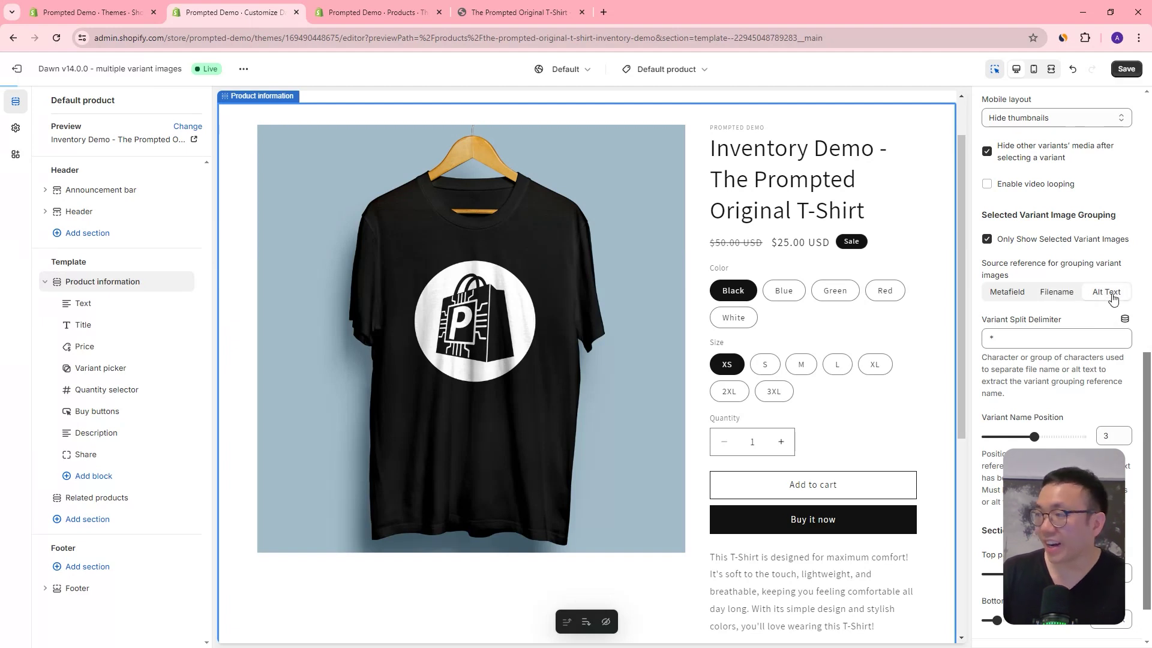
click(1126, 70)
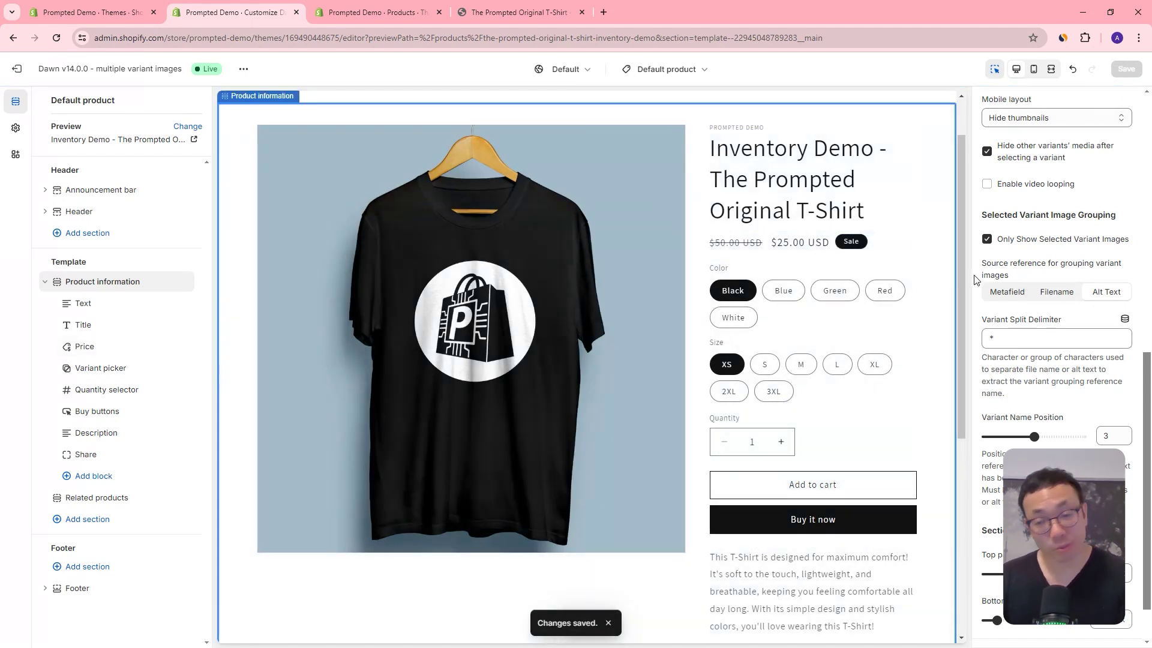
Step: Highlight the Variant Split Delimiter value, then switch to the storefront product page and reload it to check the alt text grouping
double_click(1004, 340)
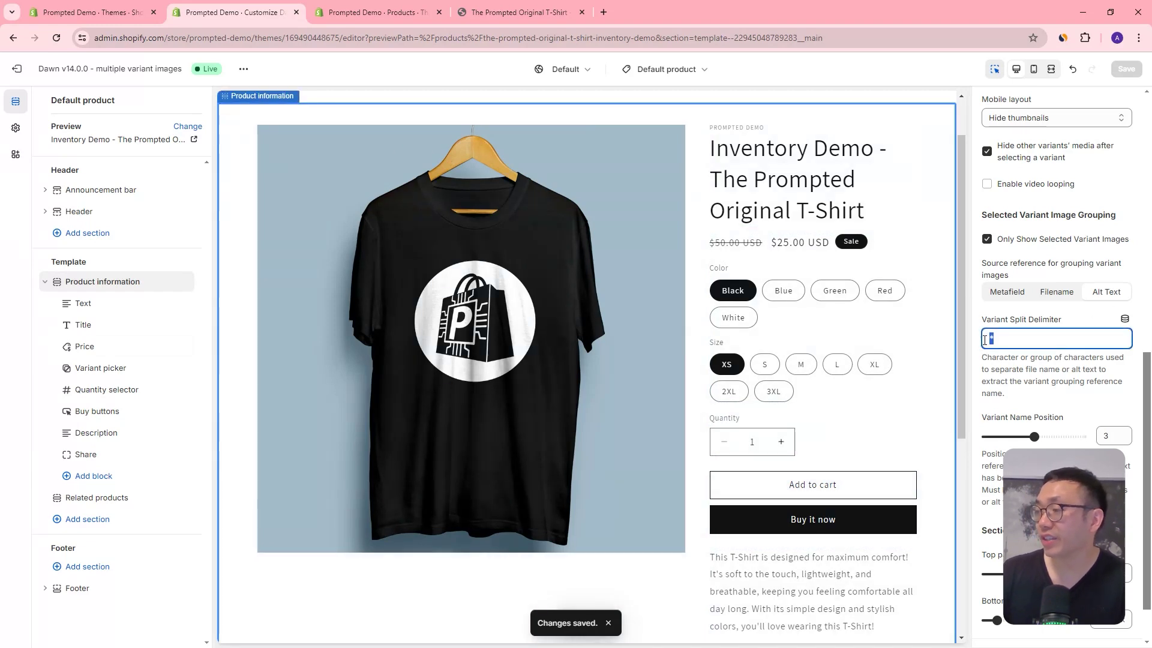
click(521, 12)
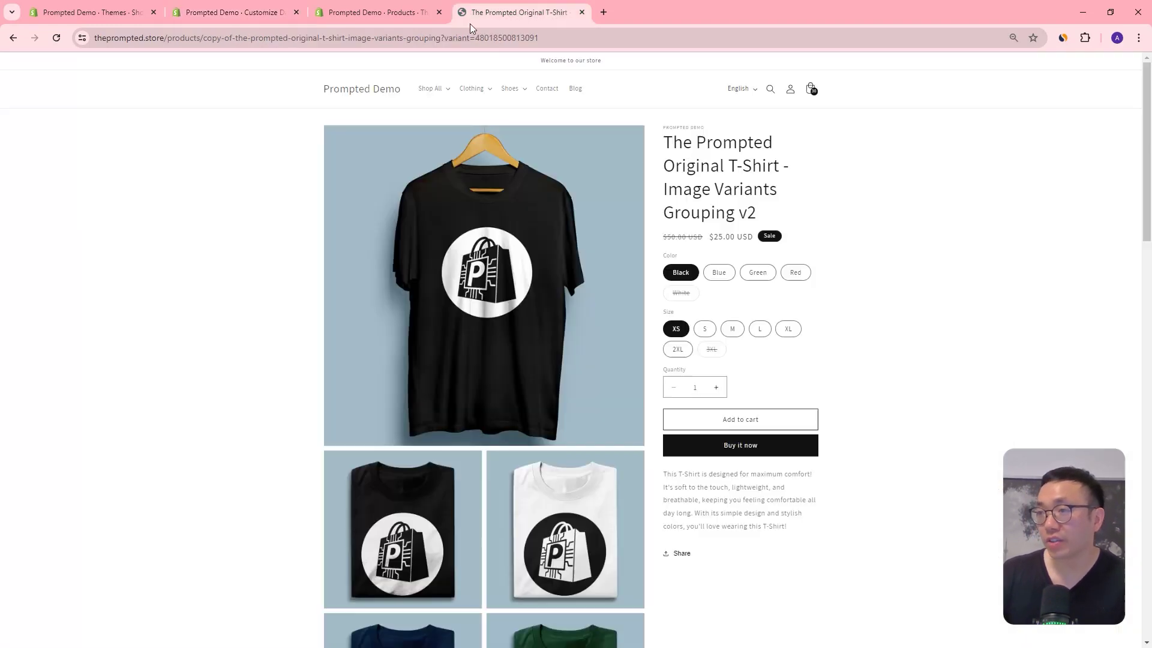
click(57, 38)
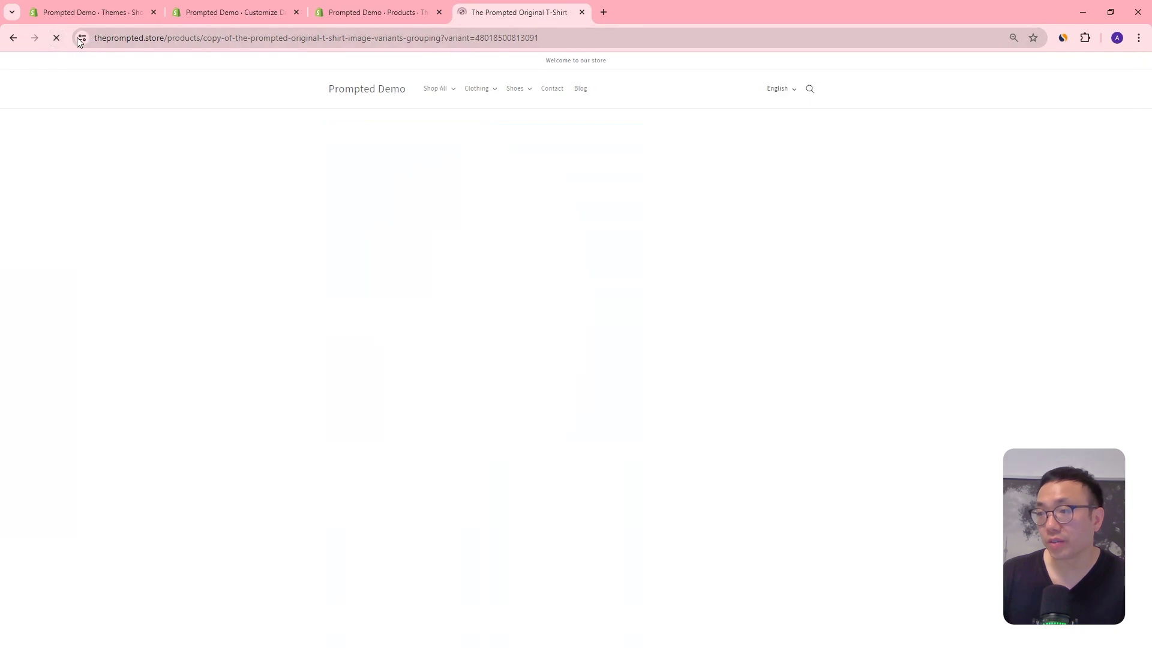